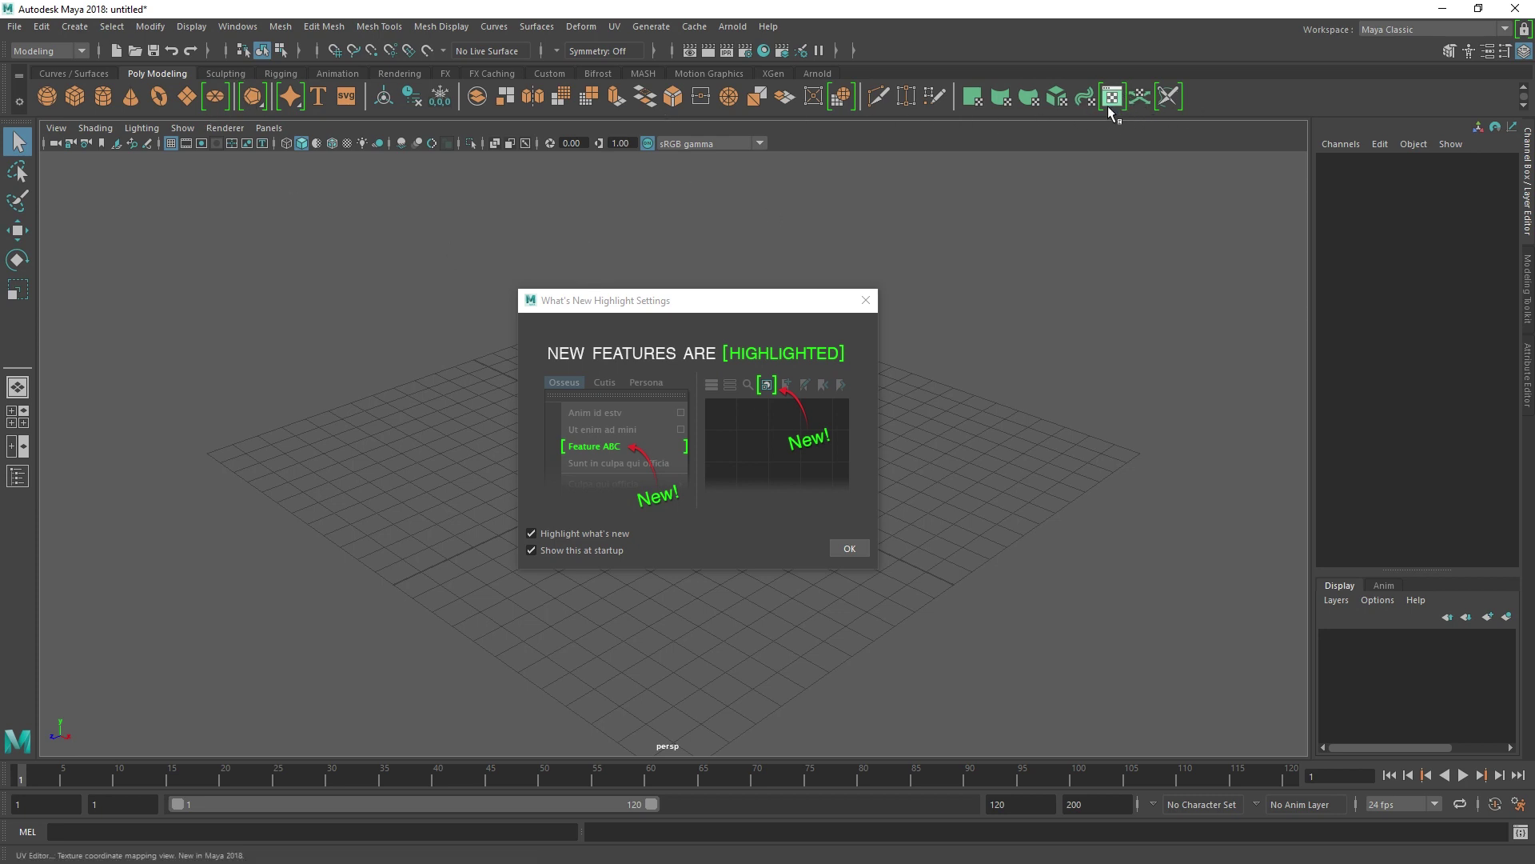
Accept the What's New Highlight Settings with new-feature highlighting and display at startup enabled.
{"action": "left_click", "coordinate": [441, 28]}
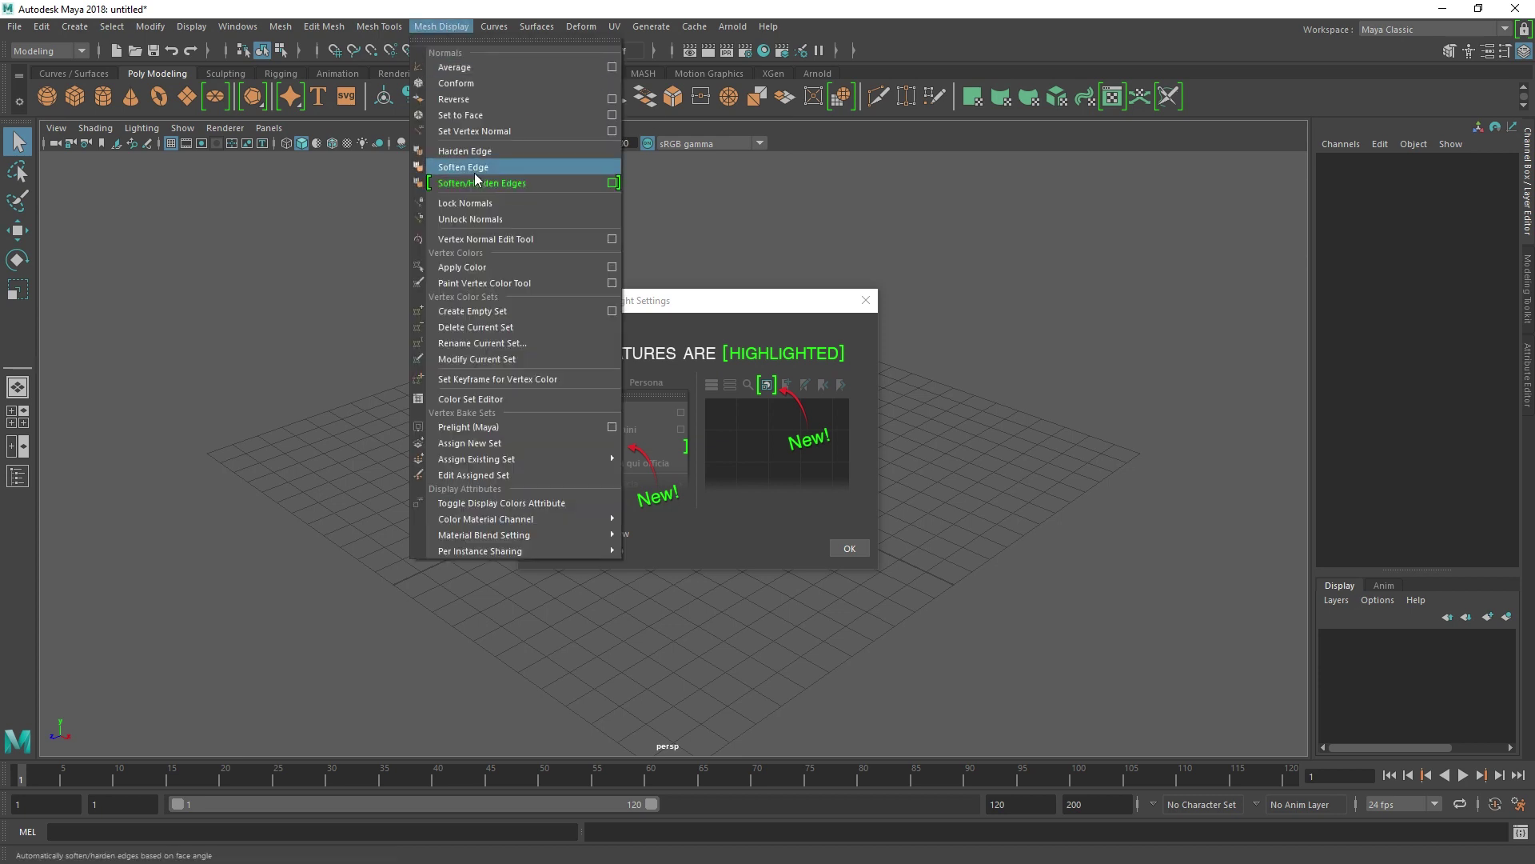
{"action": "left_click", "coordinate": [651, 354]}
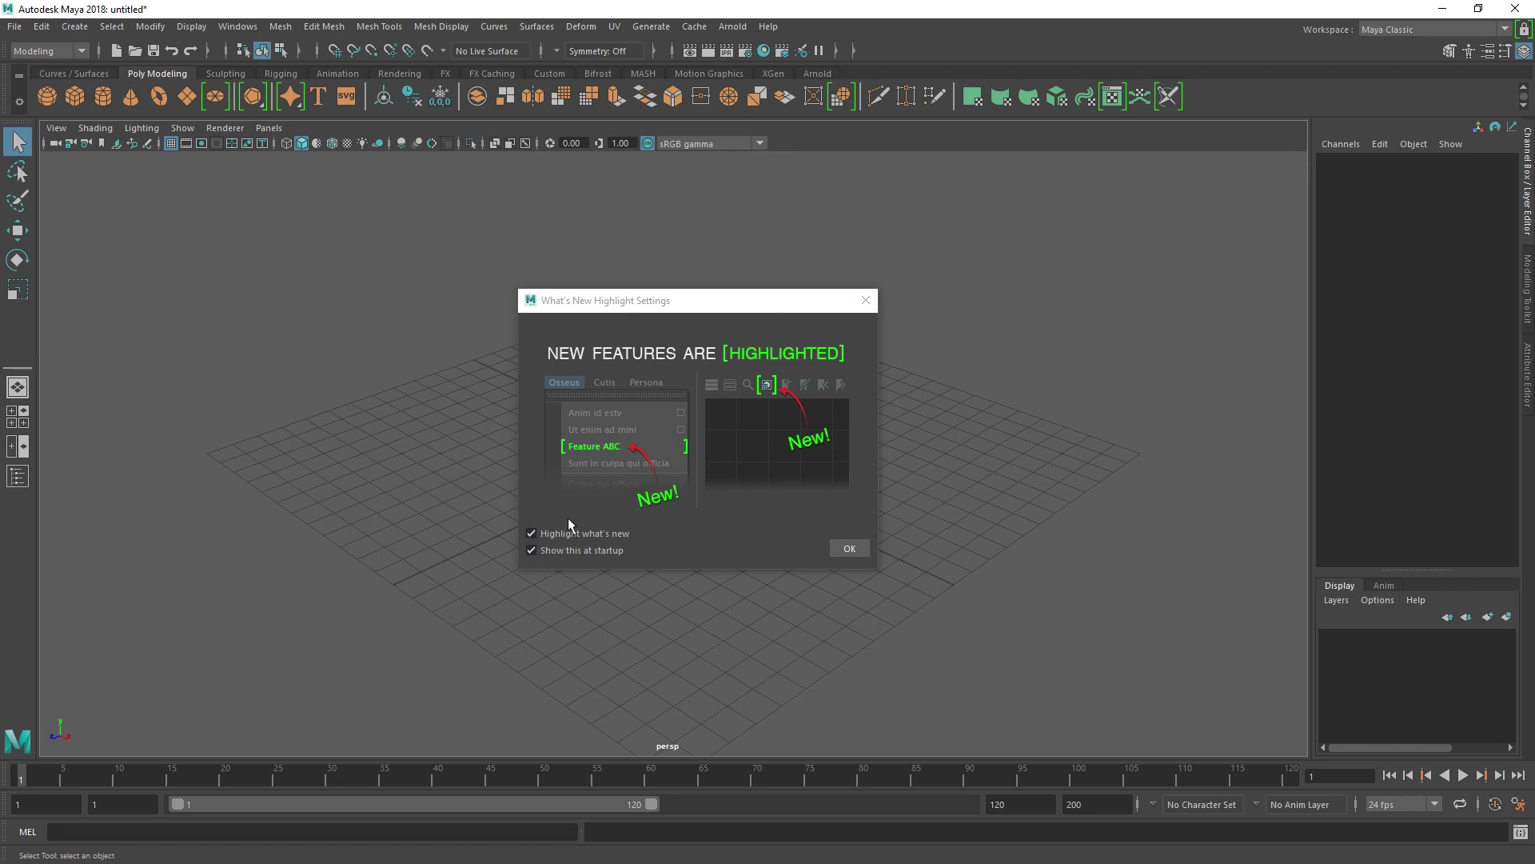
{"action": "left_click", "coordinate": [850, 549]}
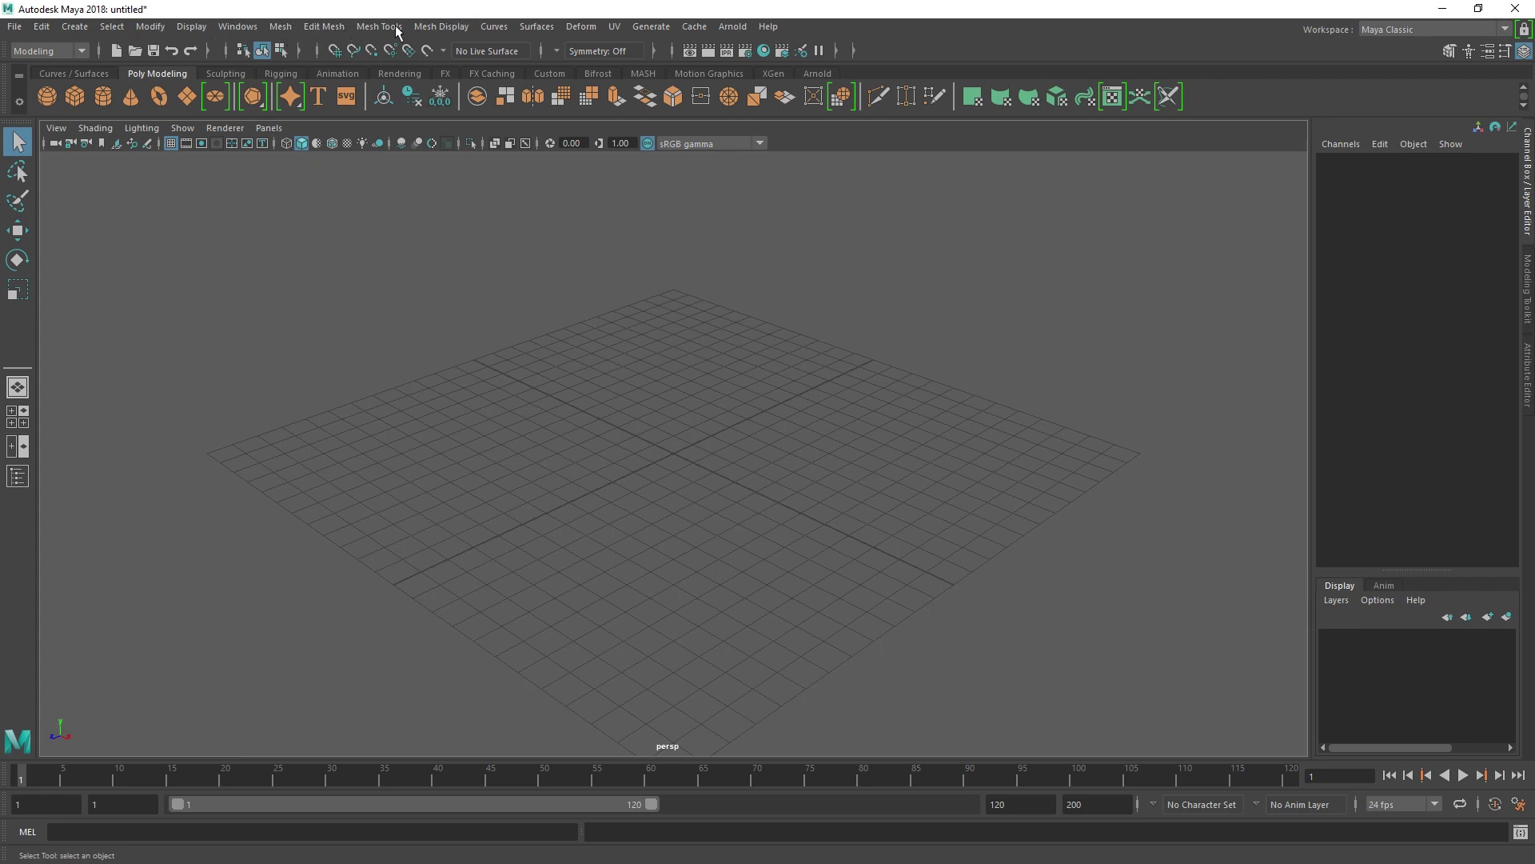
{"action": "left_click", "coordinate": [347, 30]}
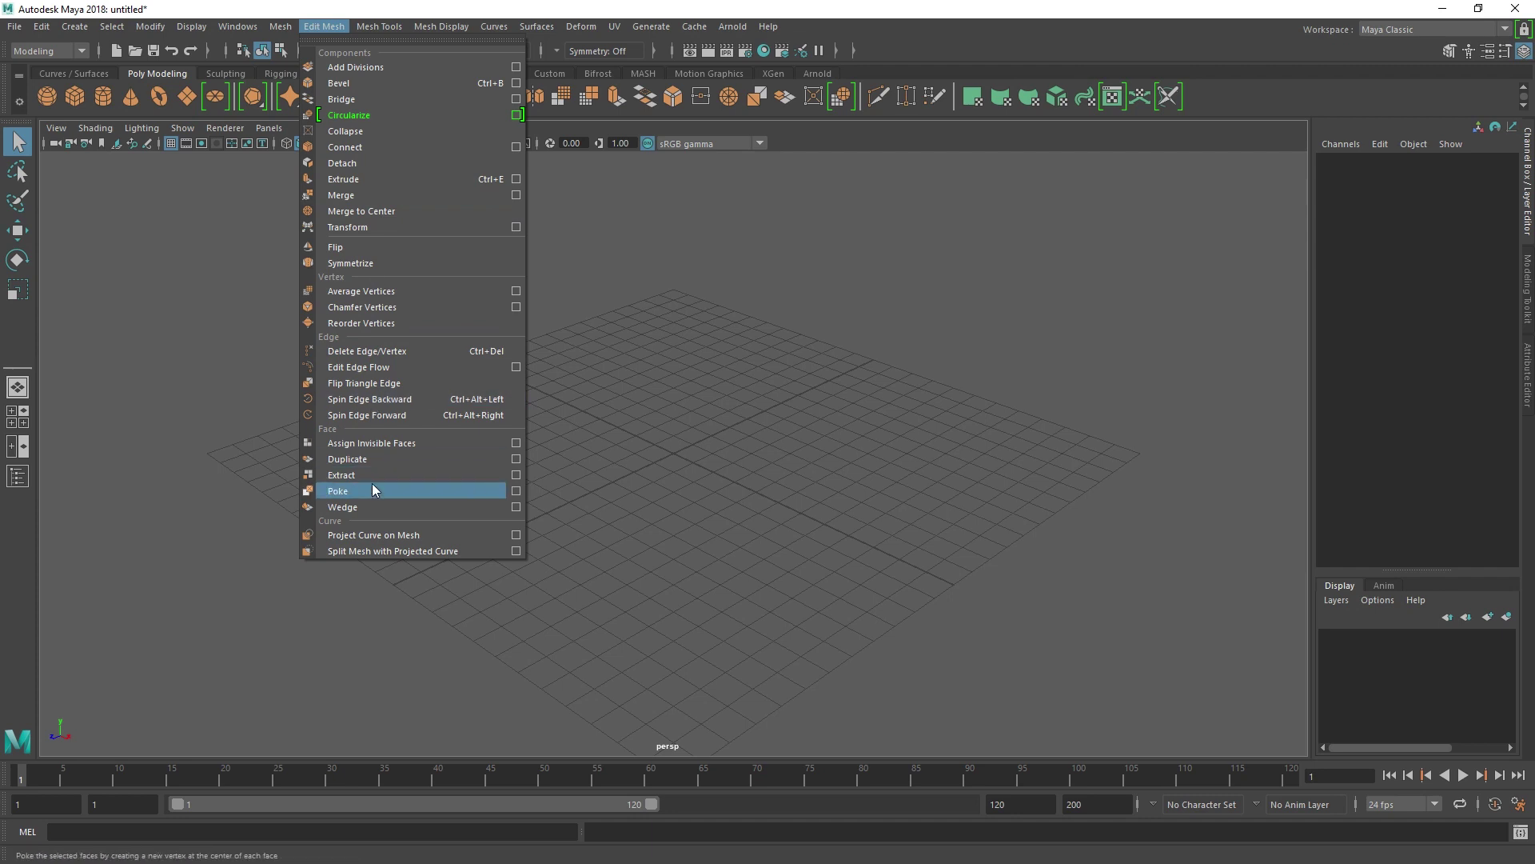
{"action": "mouse_move", "coordinate": [390, 30]}
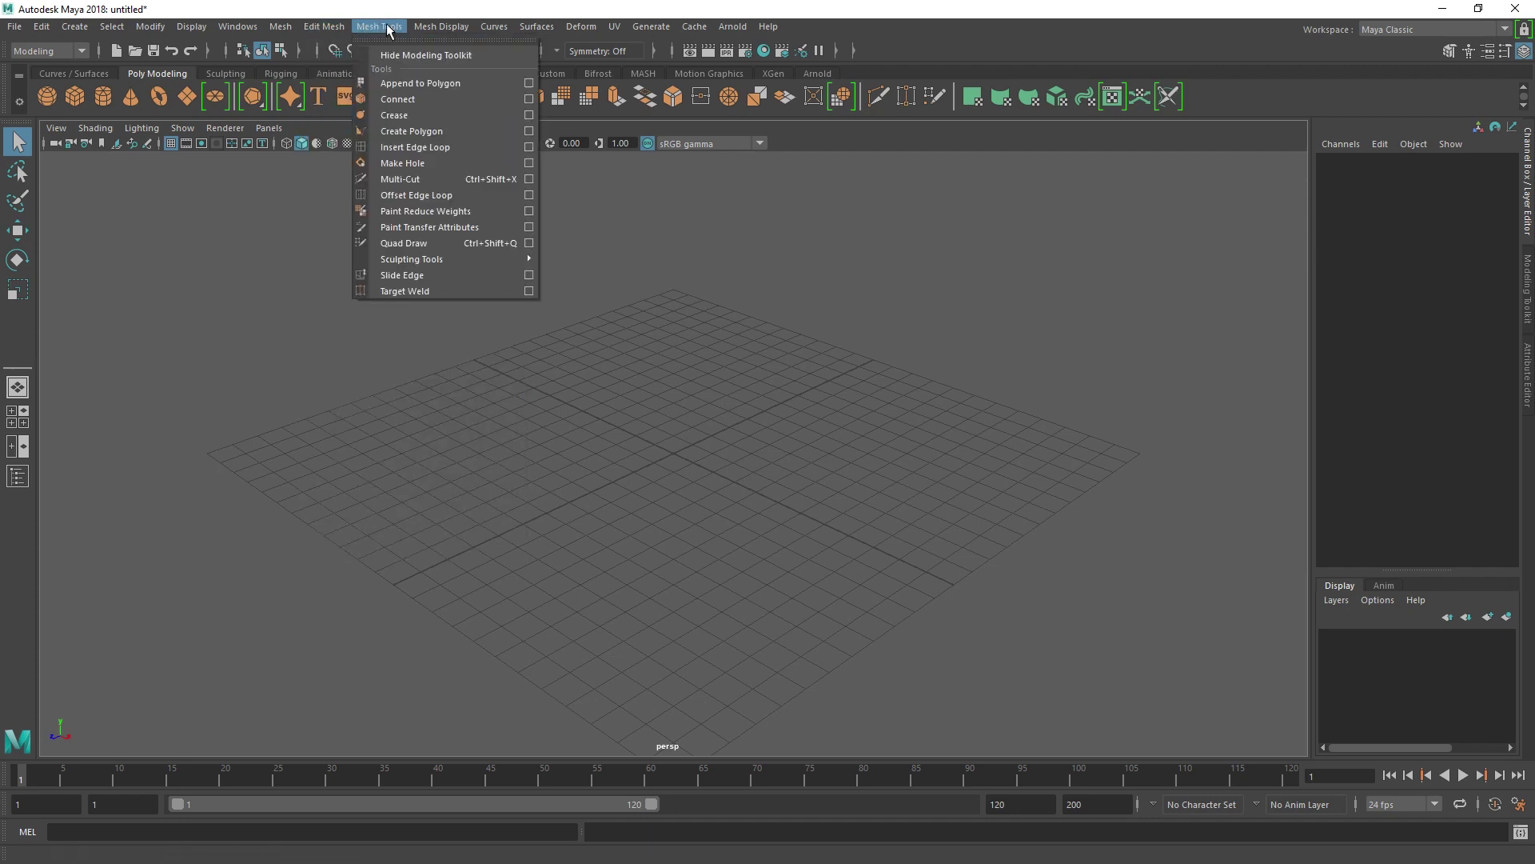
{"action": "mouse_move", "coordinate": [441, 27]}
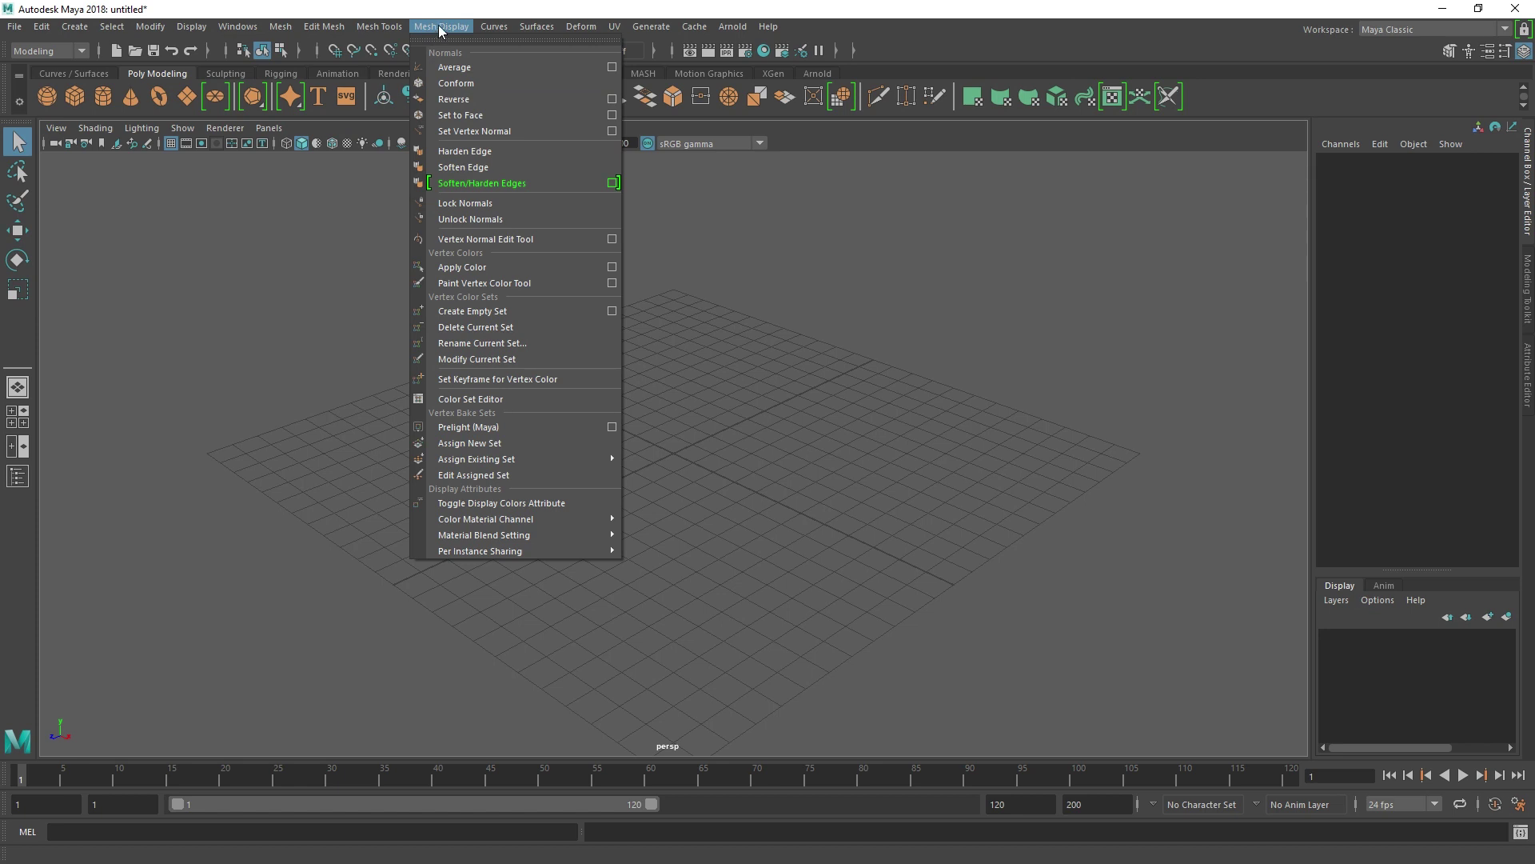
{"action": "key", "text": "Escape"}
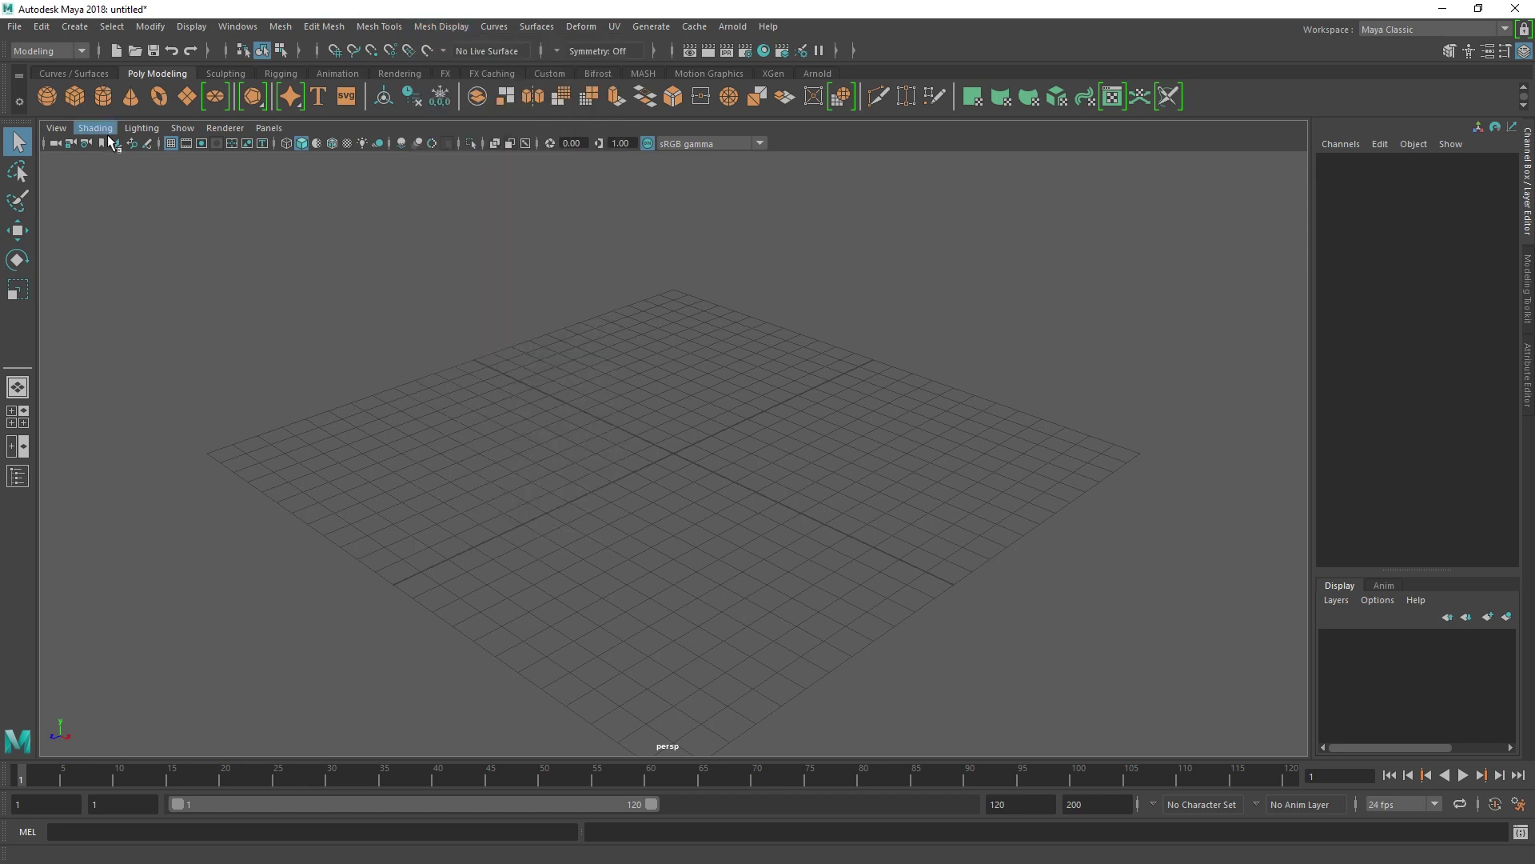
Switch to the Rigging menu set and look through its Skin commands.
{"action": "left_click", "coordinate": [62, 51]}
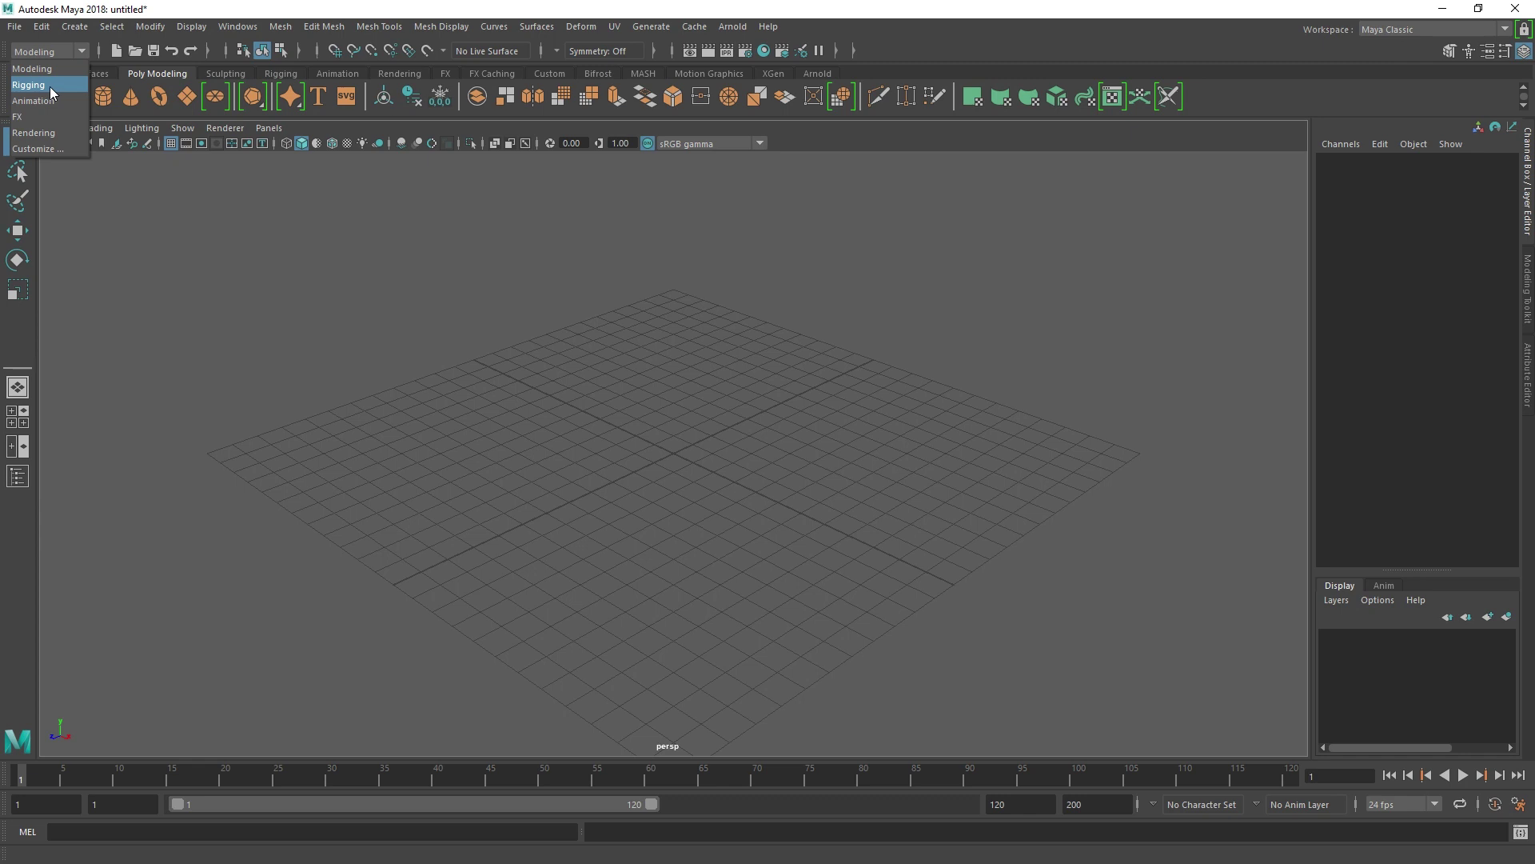
{"action": "left_click", "coordinate": [49, 85]}
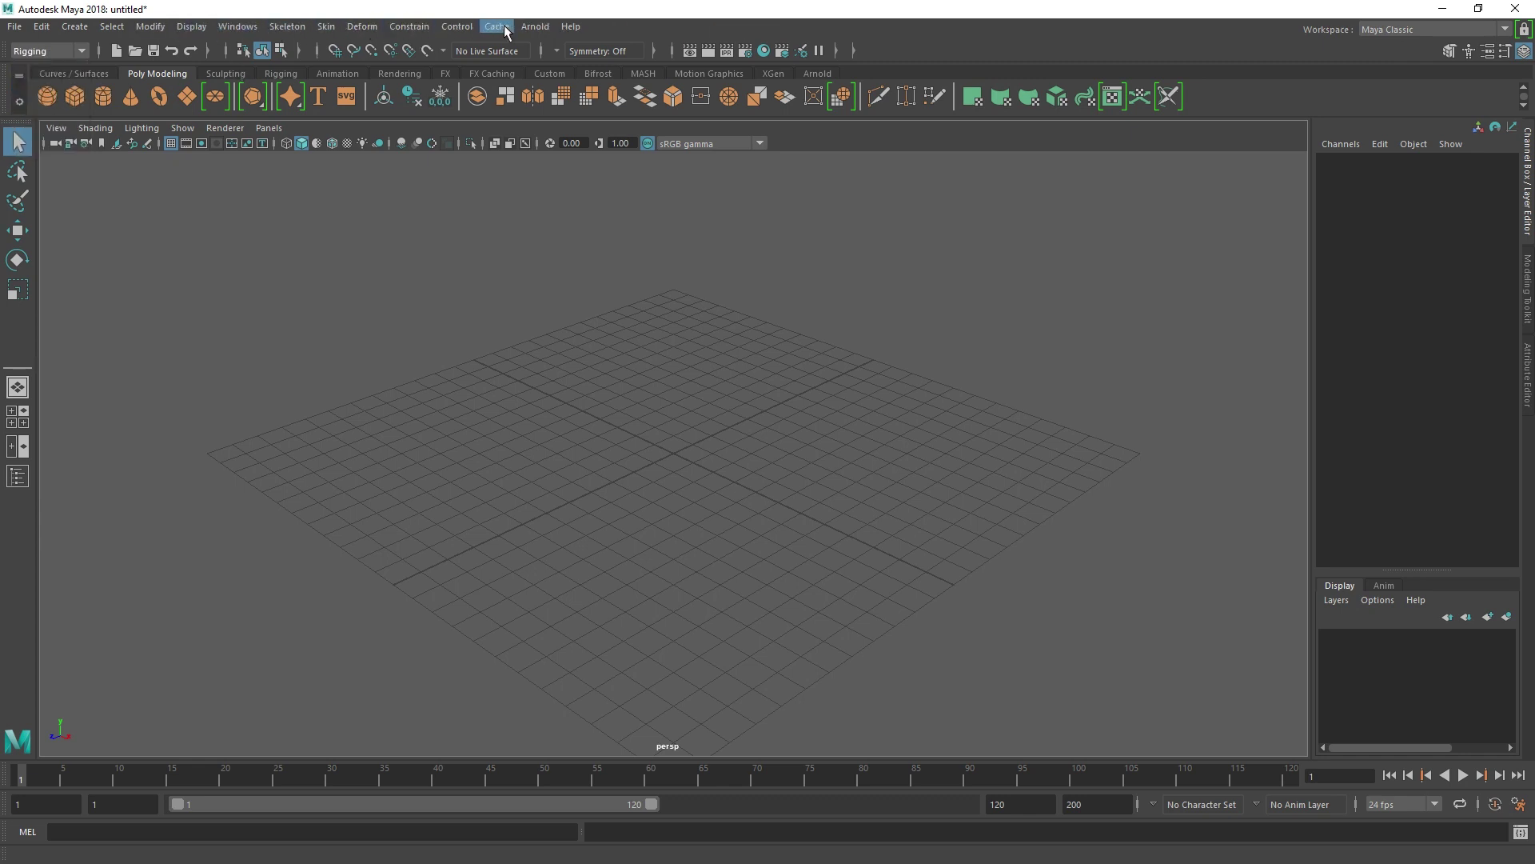
{"action": "left_click", "coordinate": [328, 28]}
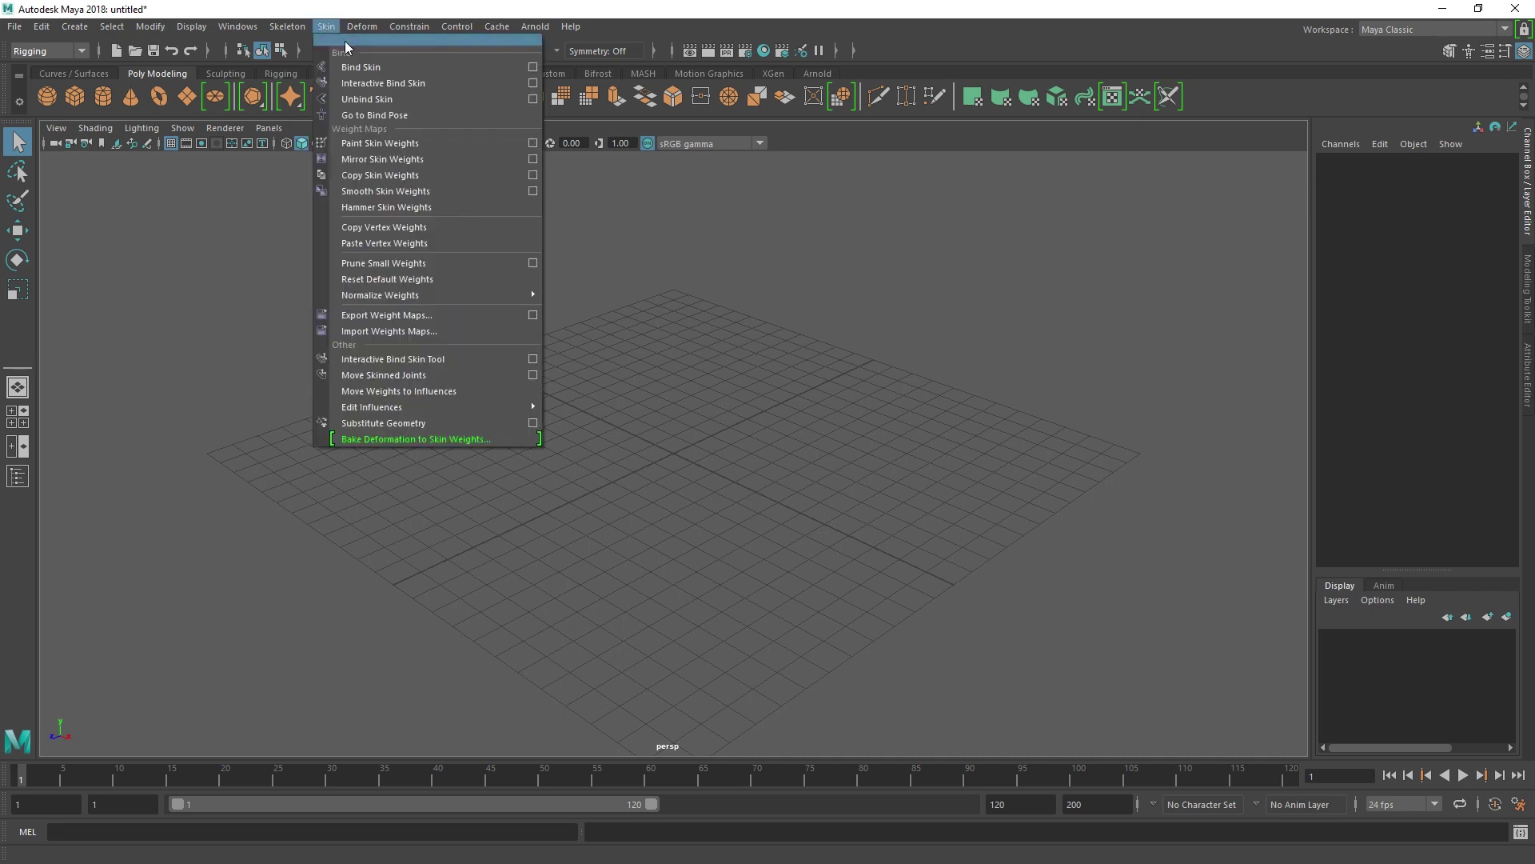
{"action": "left_click", "coordinate": [362, 24]}
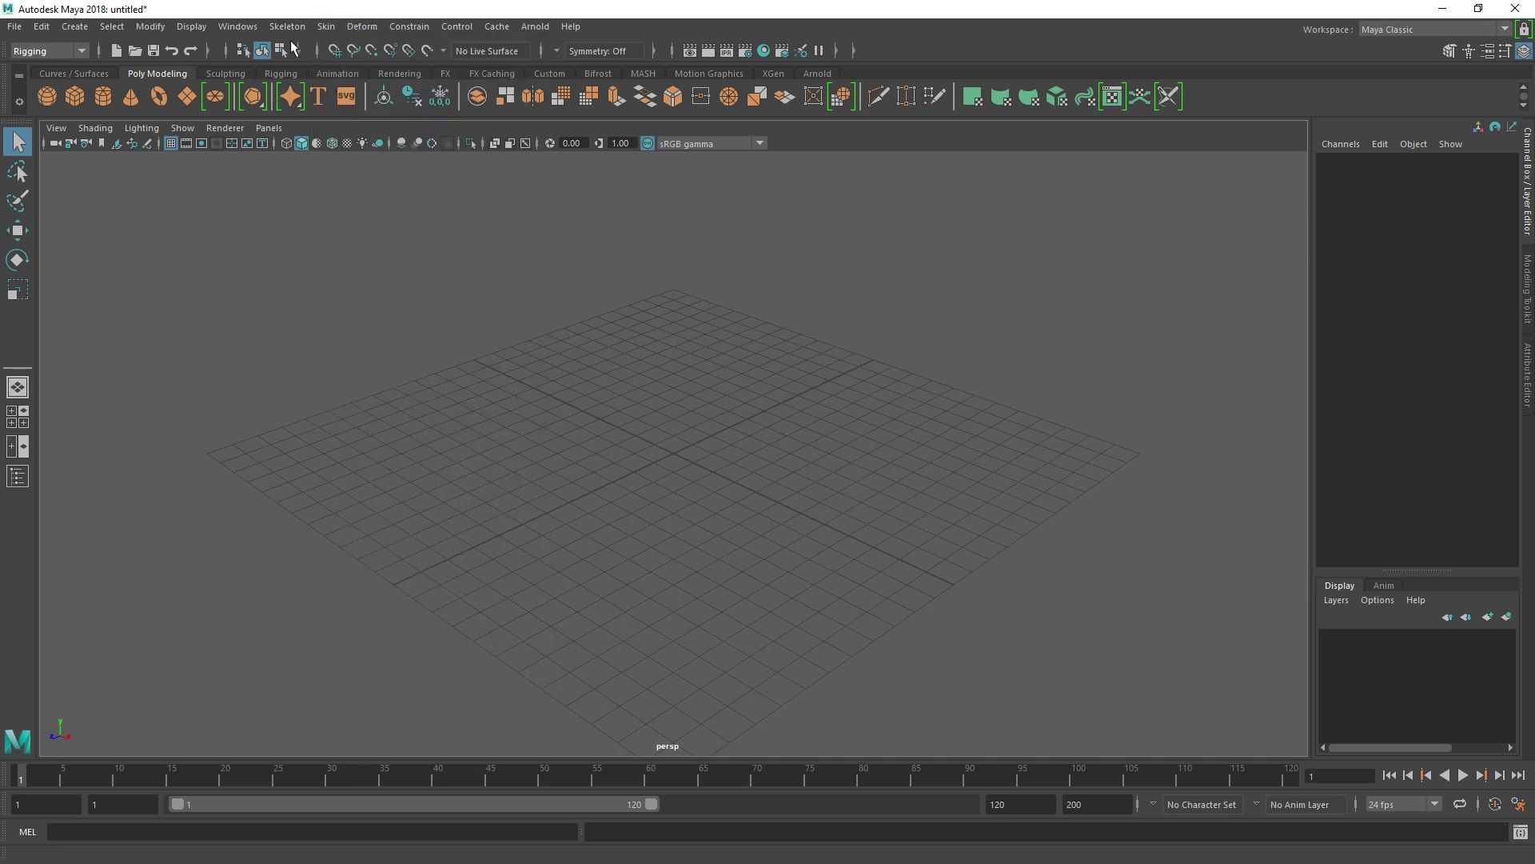
Return to the Modeling menu set and review the other available menu sets.
{"action": "left_click", "coordinate": [82, 52]}
{"action": "left_click", "coordinate": [54, 52]}
{"action": "left_click", "coordinate": [58, 51]}
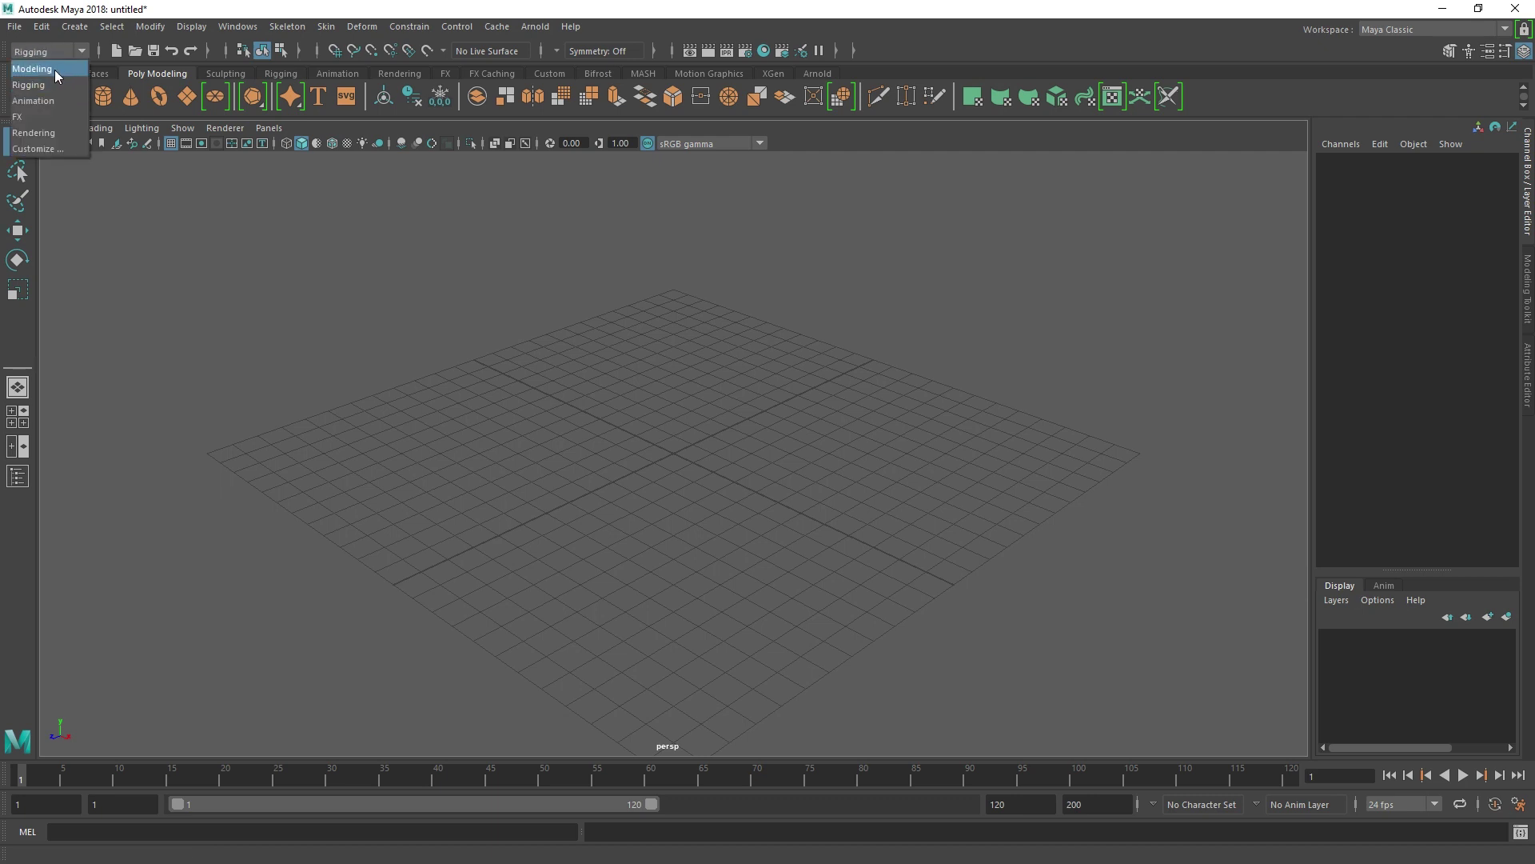
{"action": "left_click", "coordinate": [42, 68]}
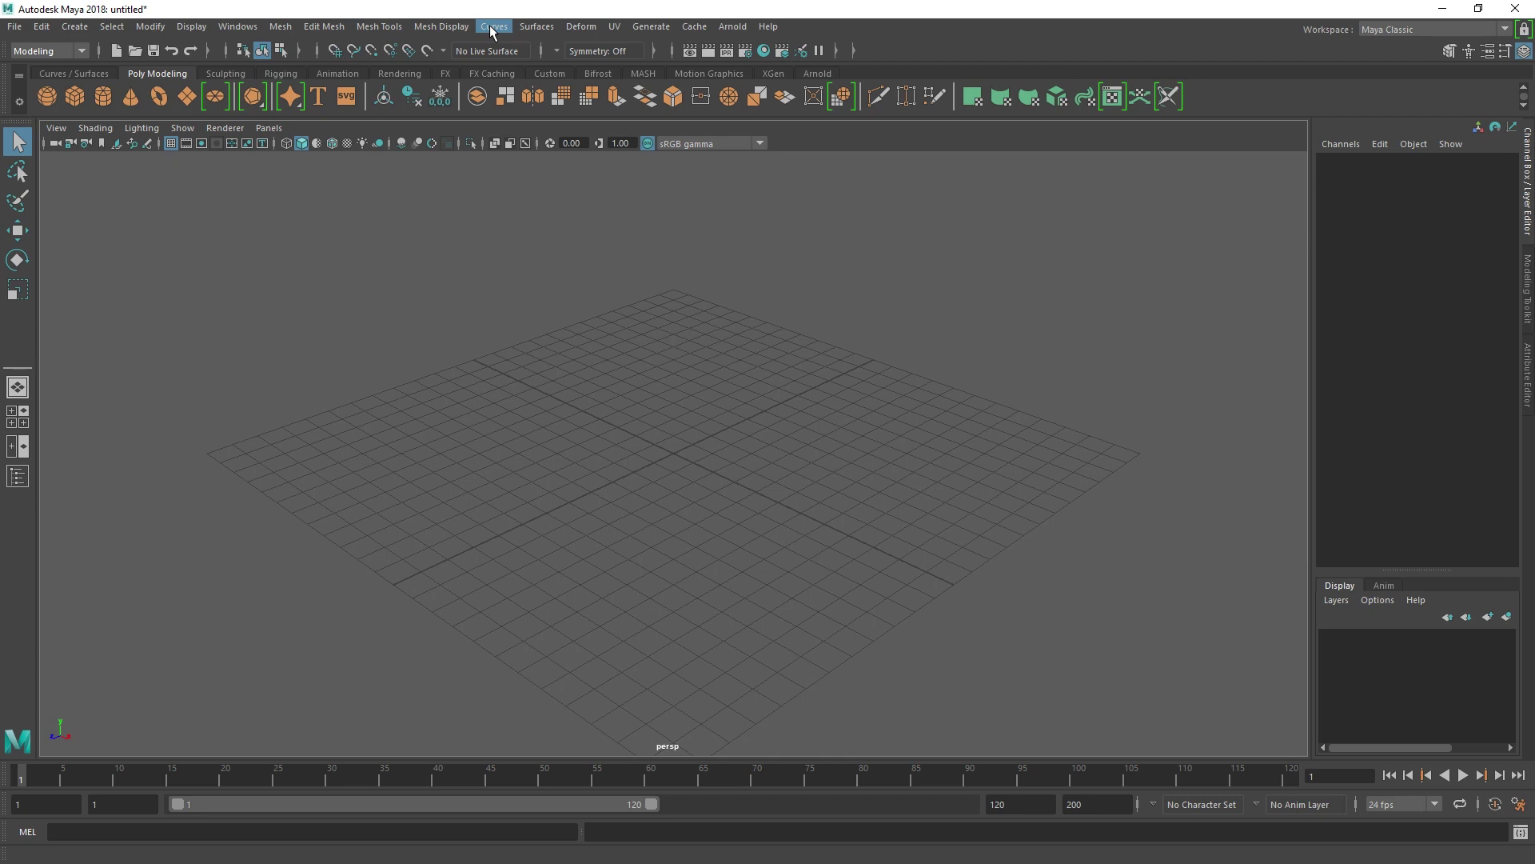
{"action": "left_click", "coordinate": [71, 52]}
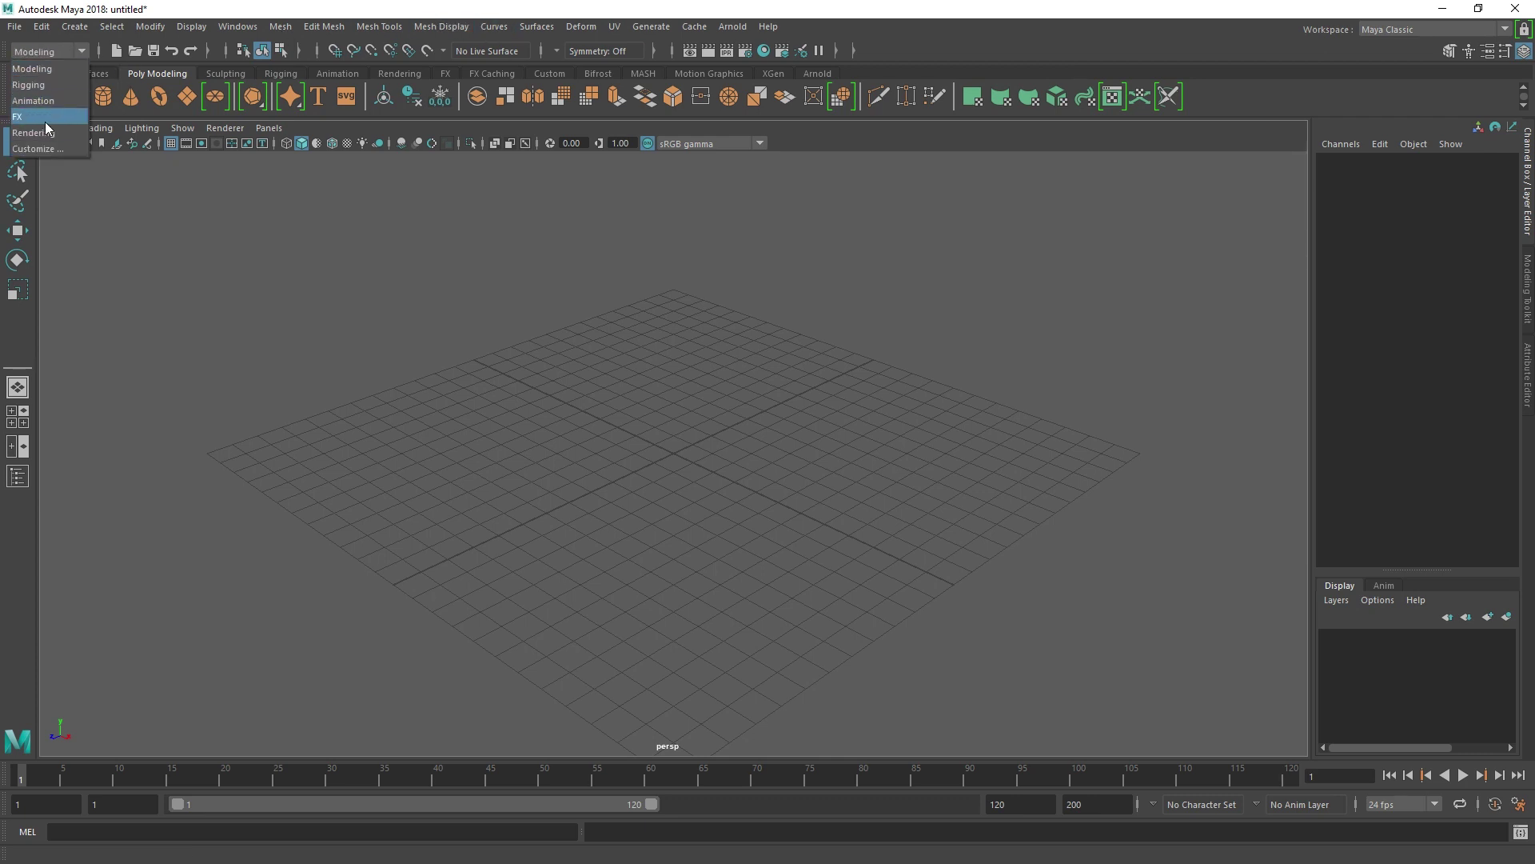
{"action": "left_click", "coordinate": [54, 65]}
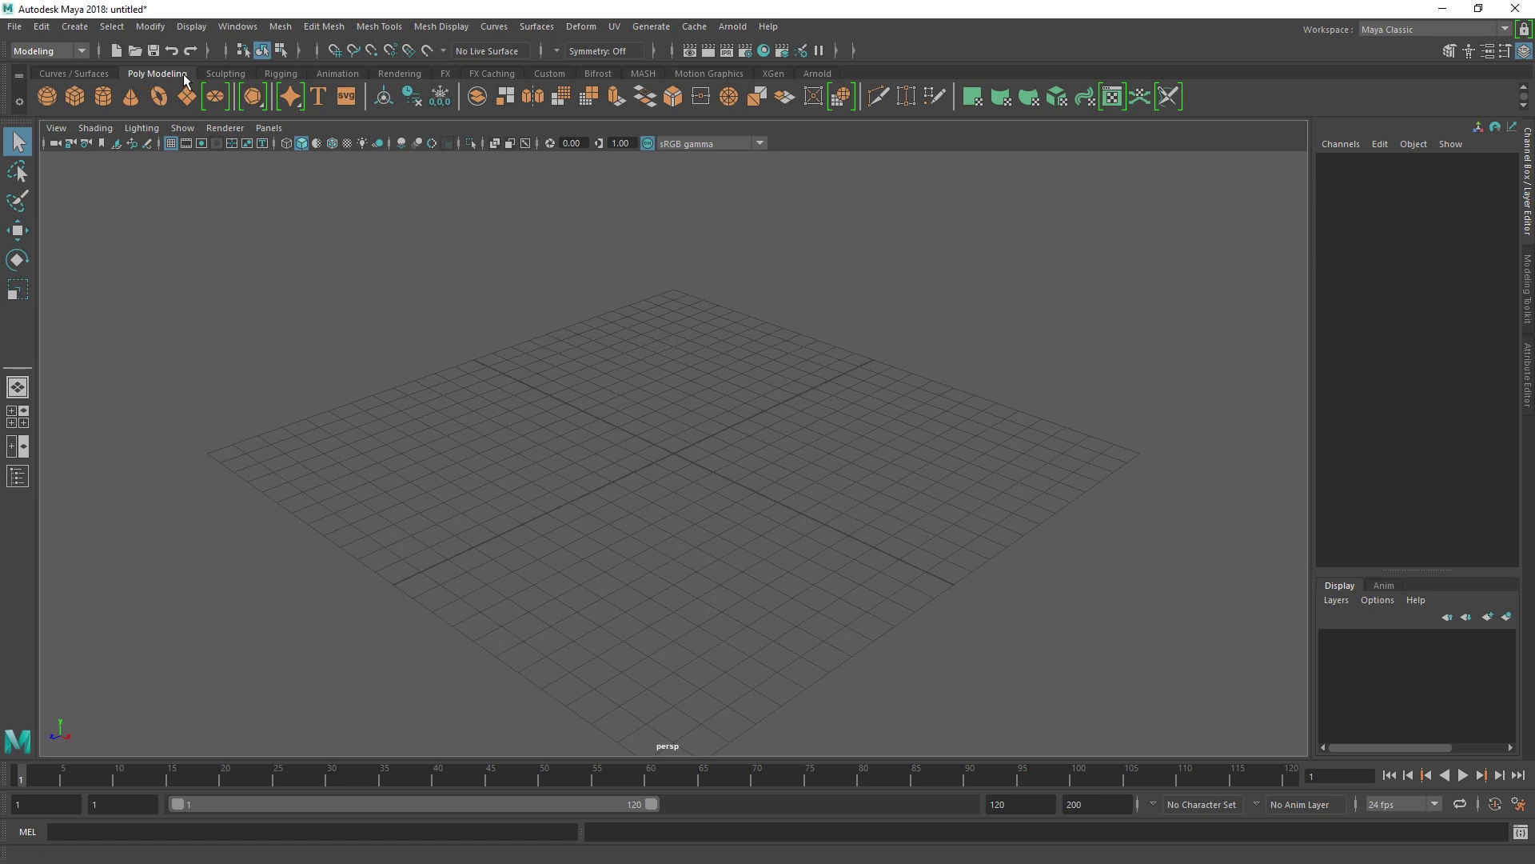
Review the Sculpting, Rigging and Animation shelves, ending on the Poly Modeling shelf.
{"action": "left_click", "coordinate": [225, 75]}
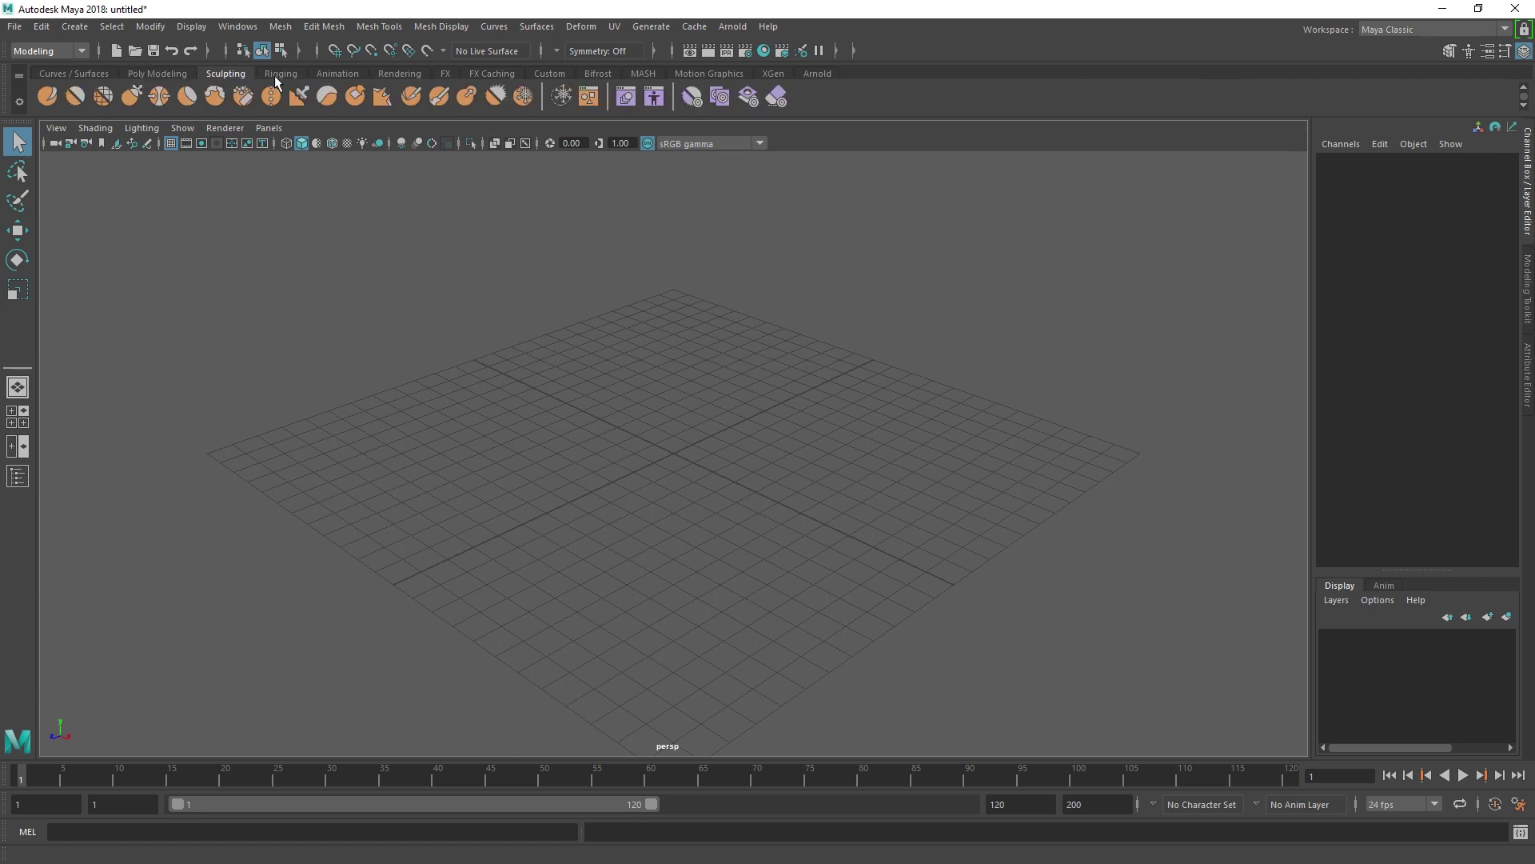
{"action": "left_click", "coordinate": [279, 74]}
{"action": "left_click", "coordinate": [337, 73]}
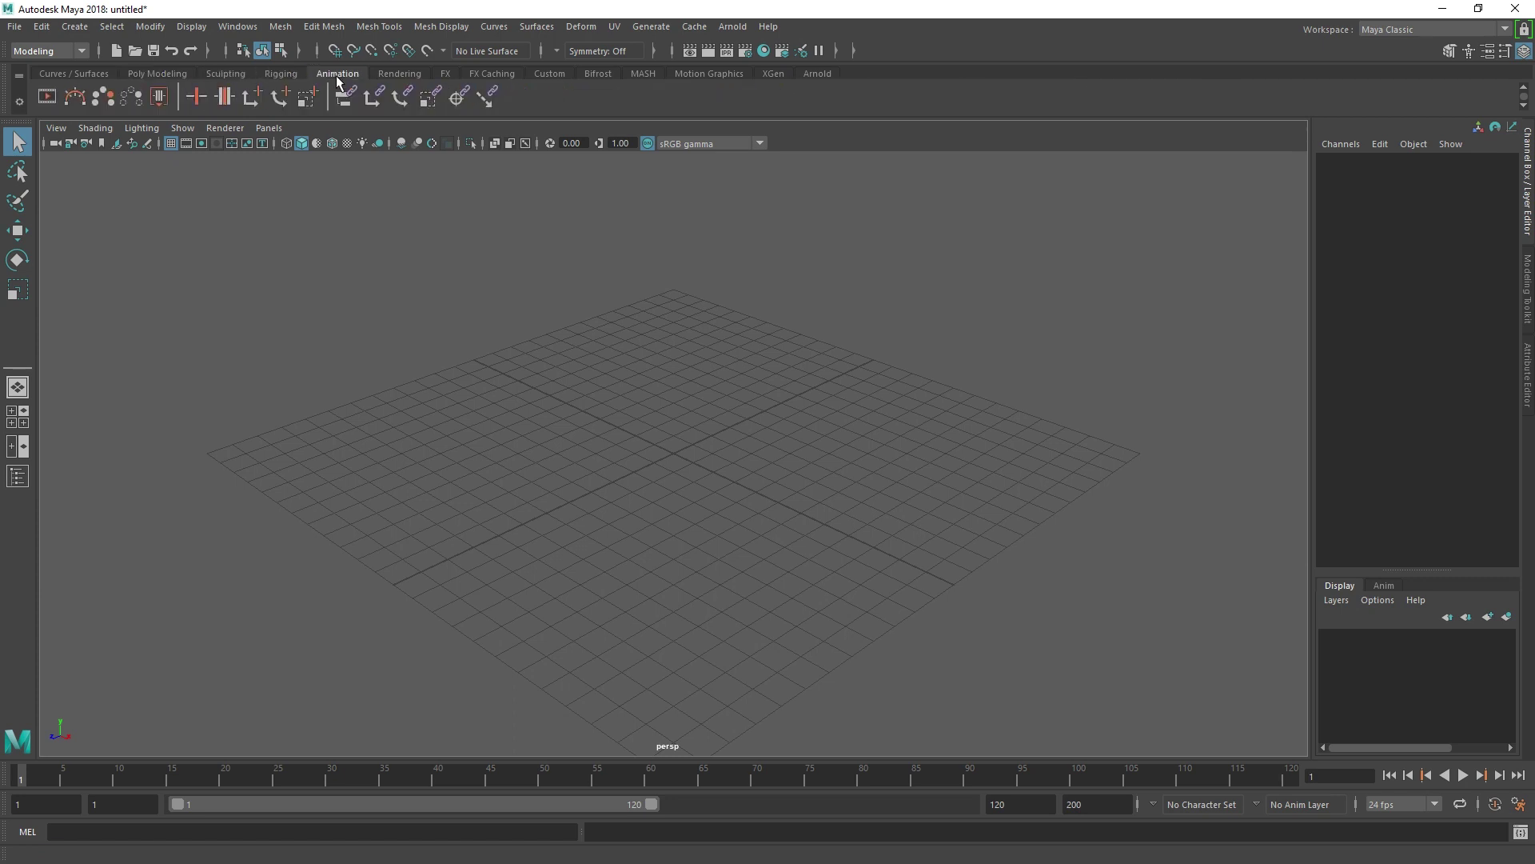
{"action": "left_click", "coordinate": [168, 72]}
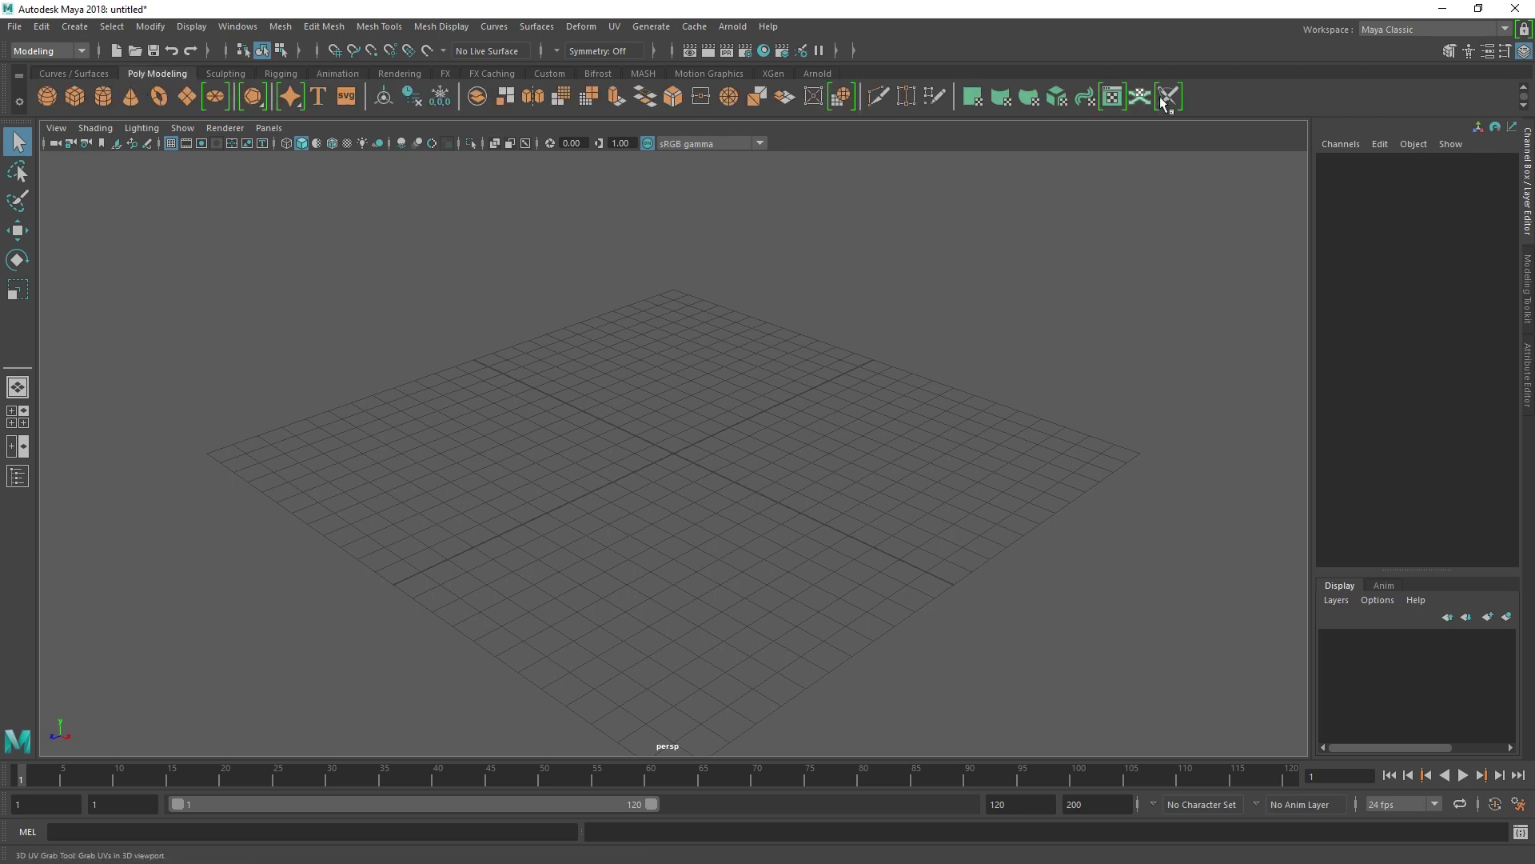
{"action": "left_click", "coordinate": [226, 74]}
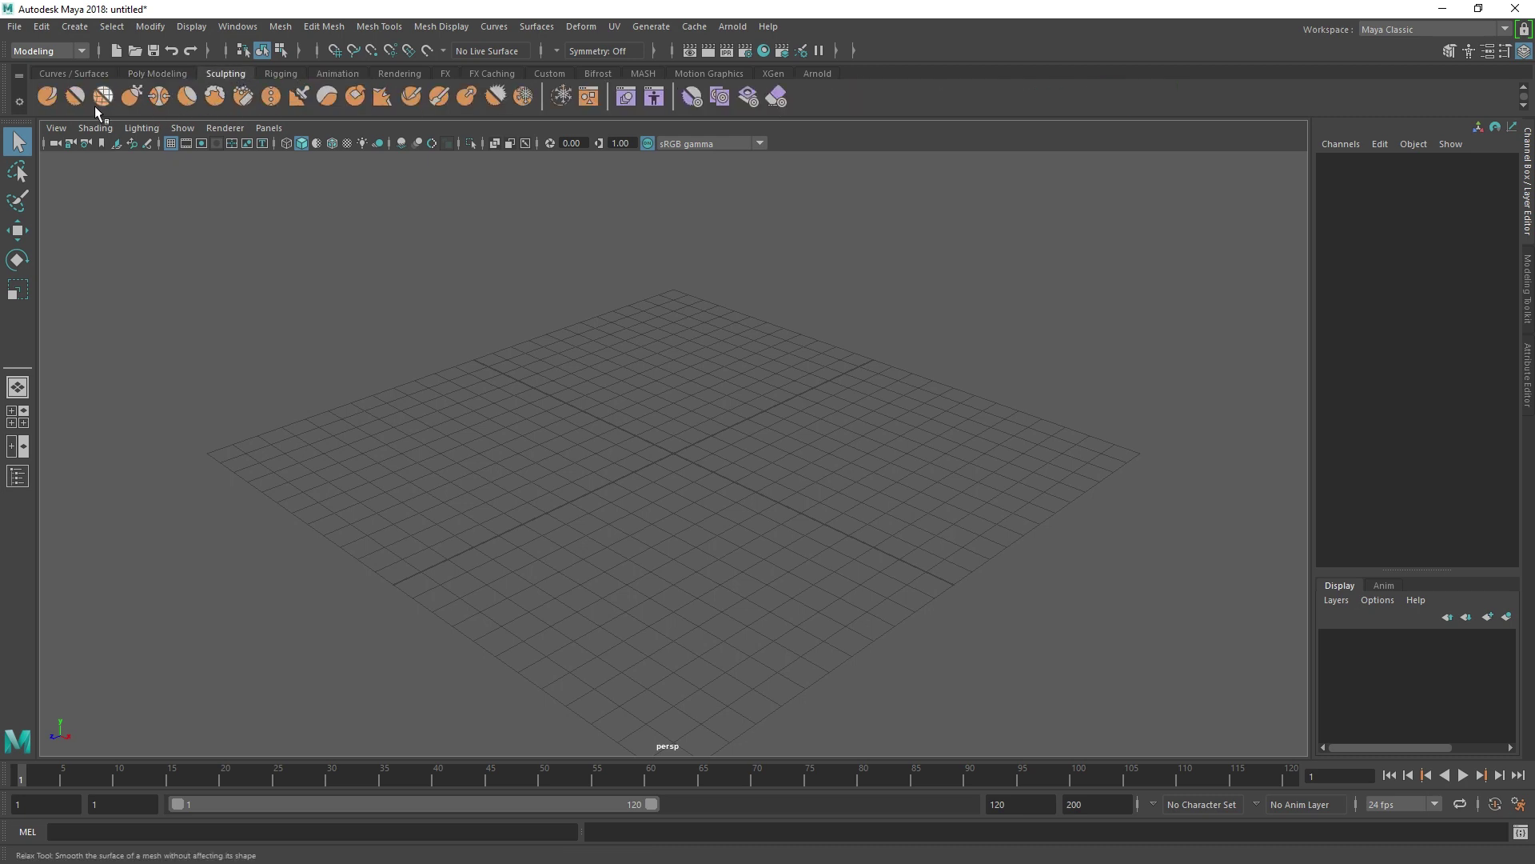
{"action": "left_click", "coordinate": [165, 73]}
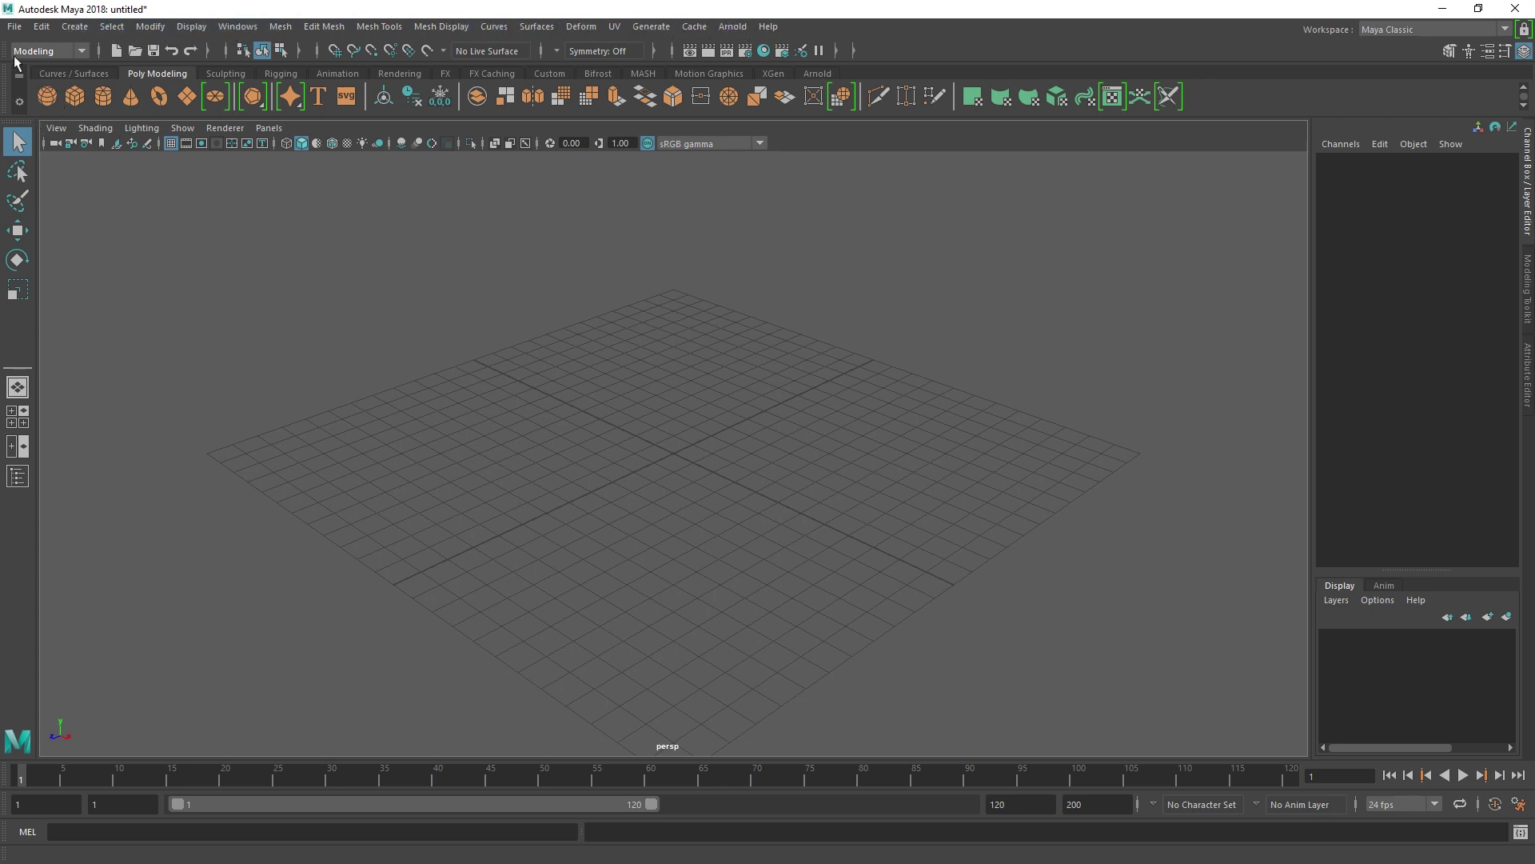
{"action": "left_click", "coordinate": [78, 30]}
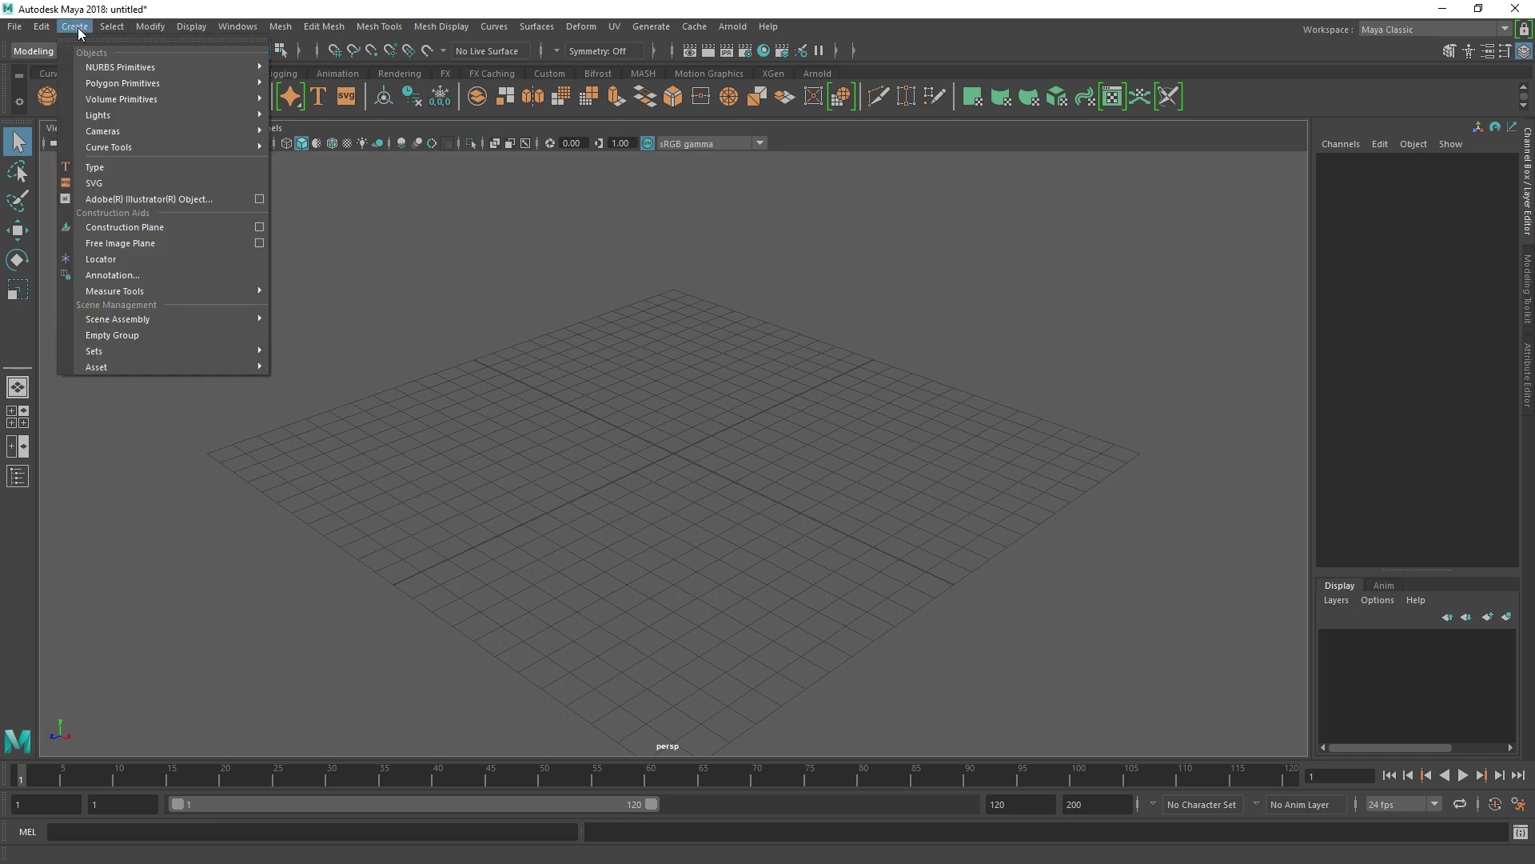
{"action": "mouse_move", "coordinate": [120, 85]}
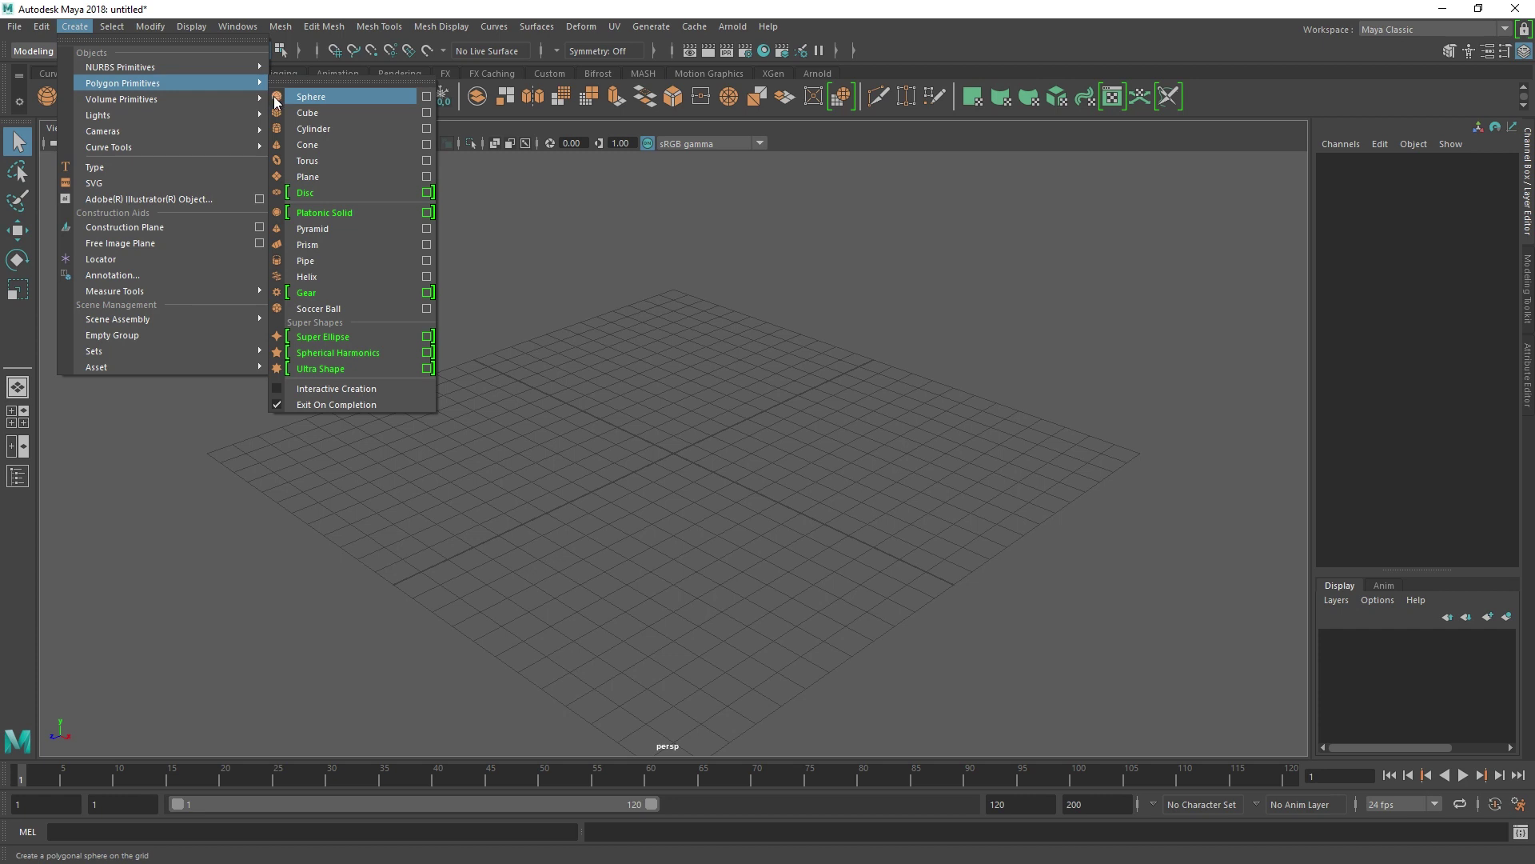
{"action": "left_click", "coordinate": [530, 236]}
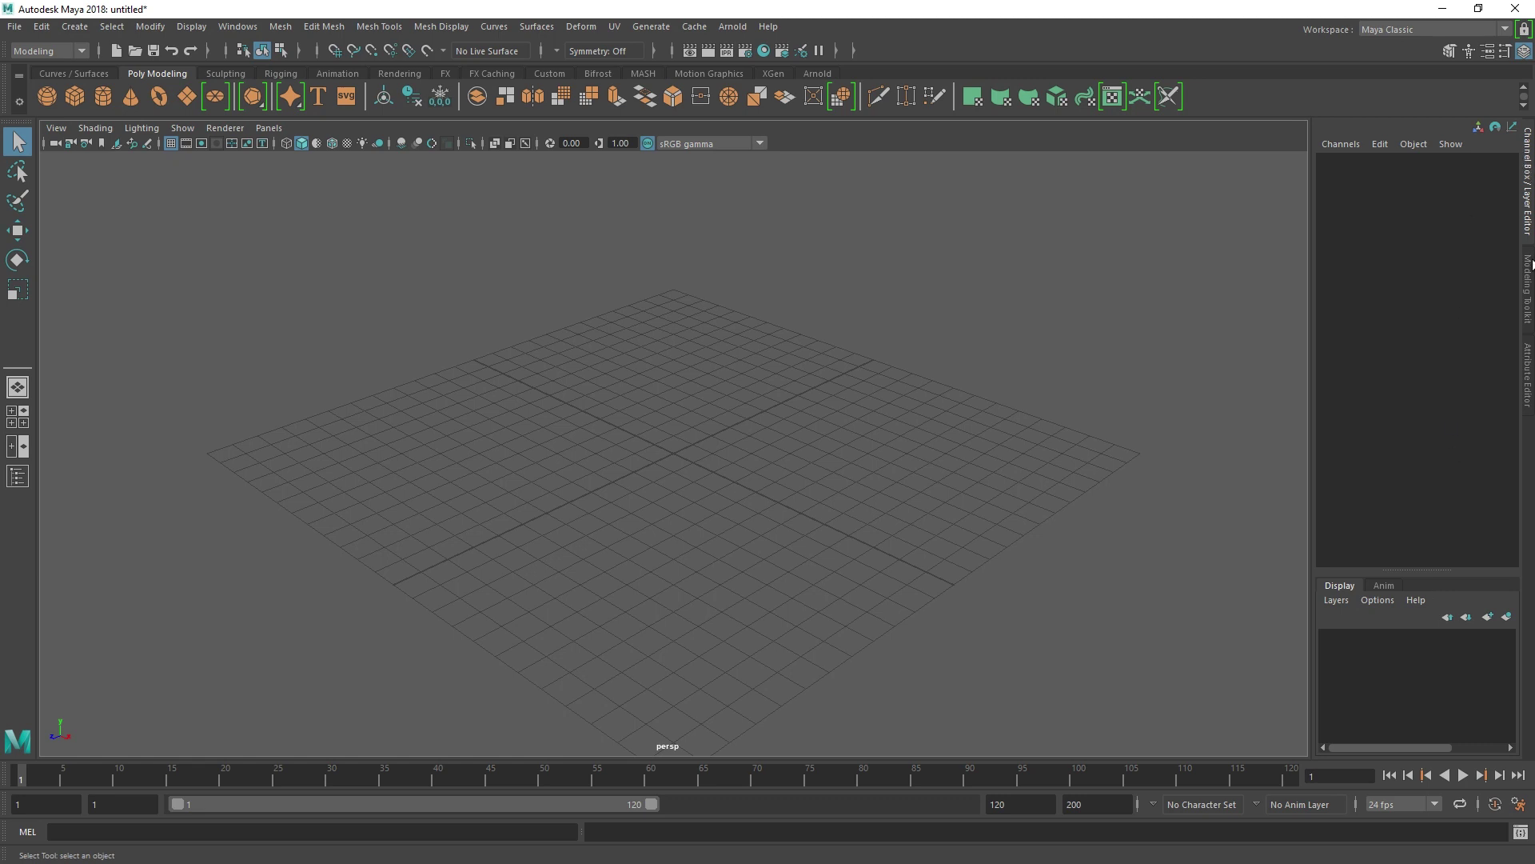
Review the Attribute Editor and the Modeling Toolkit, ending on the Channel Box / Layer Editor.
{"action": "left_click", "coordinate": [1529, 283]}
{"action": "left_click", "coordinate": [1529, 362]}
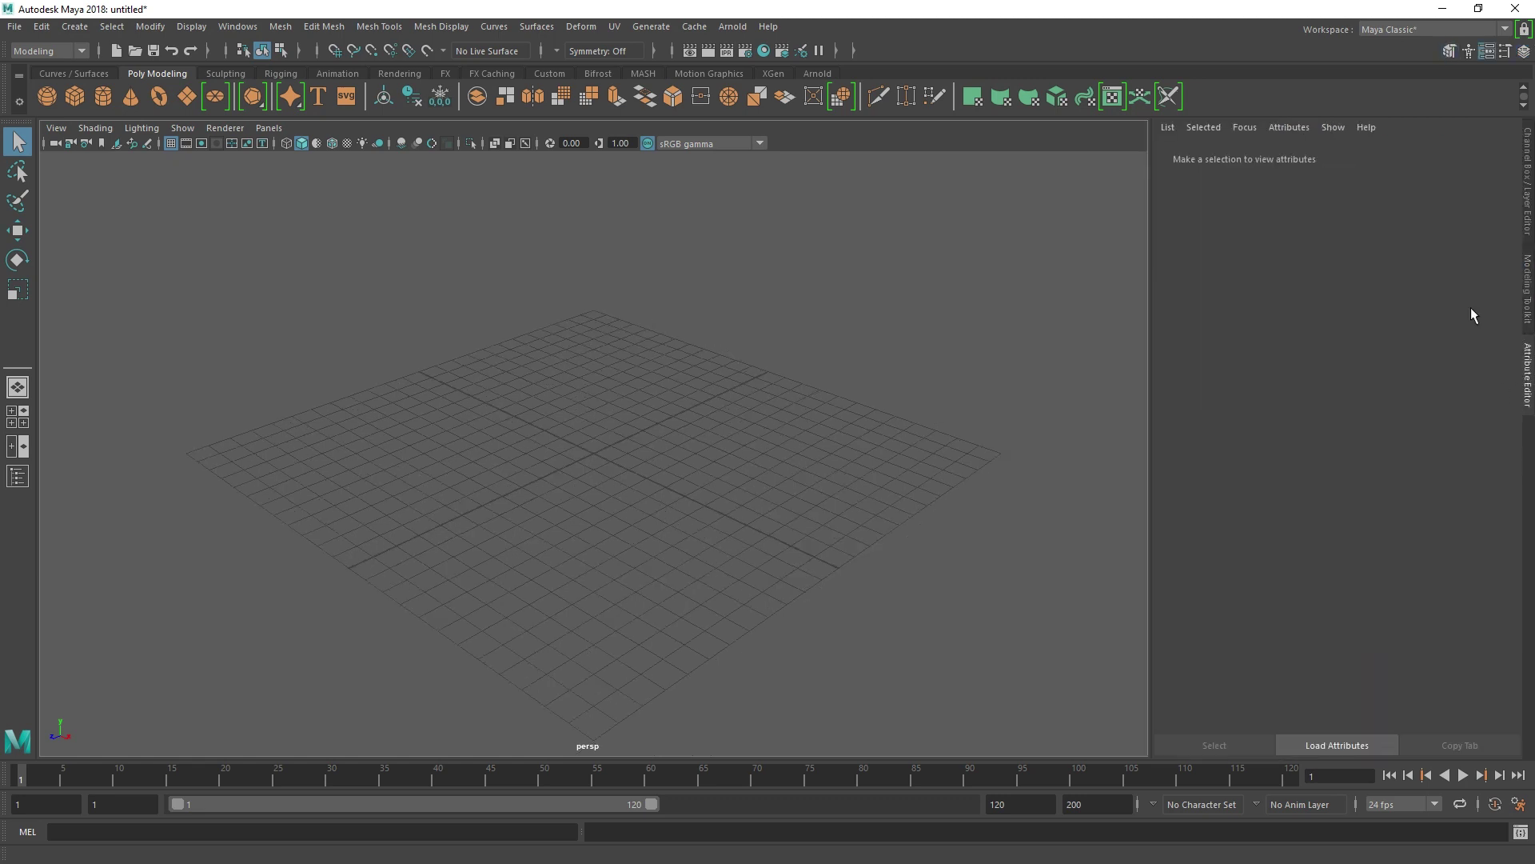
{"action": "left_click", "coordinate": [1529, 207]}
{"action": "left_click", "coordinate": [1530, 392]}
{"action": "left_click", "coordinate": [1528, 201]}
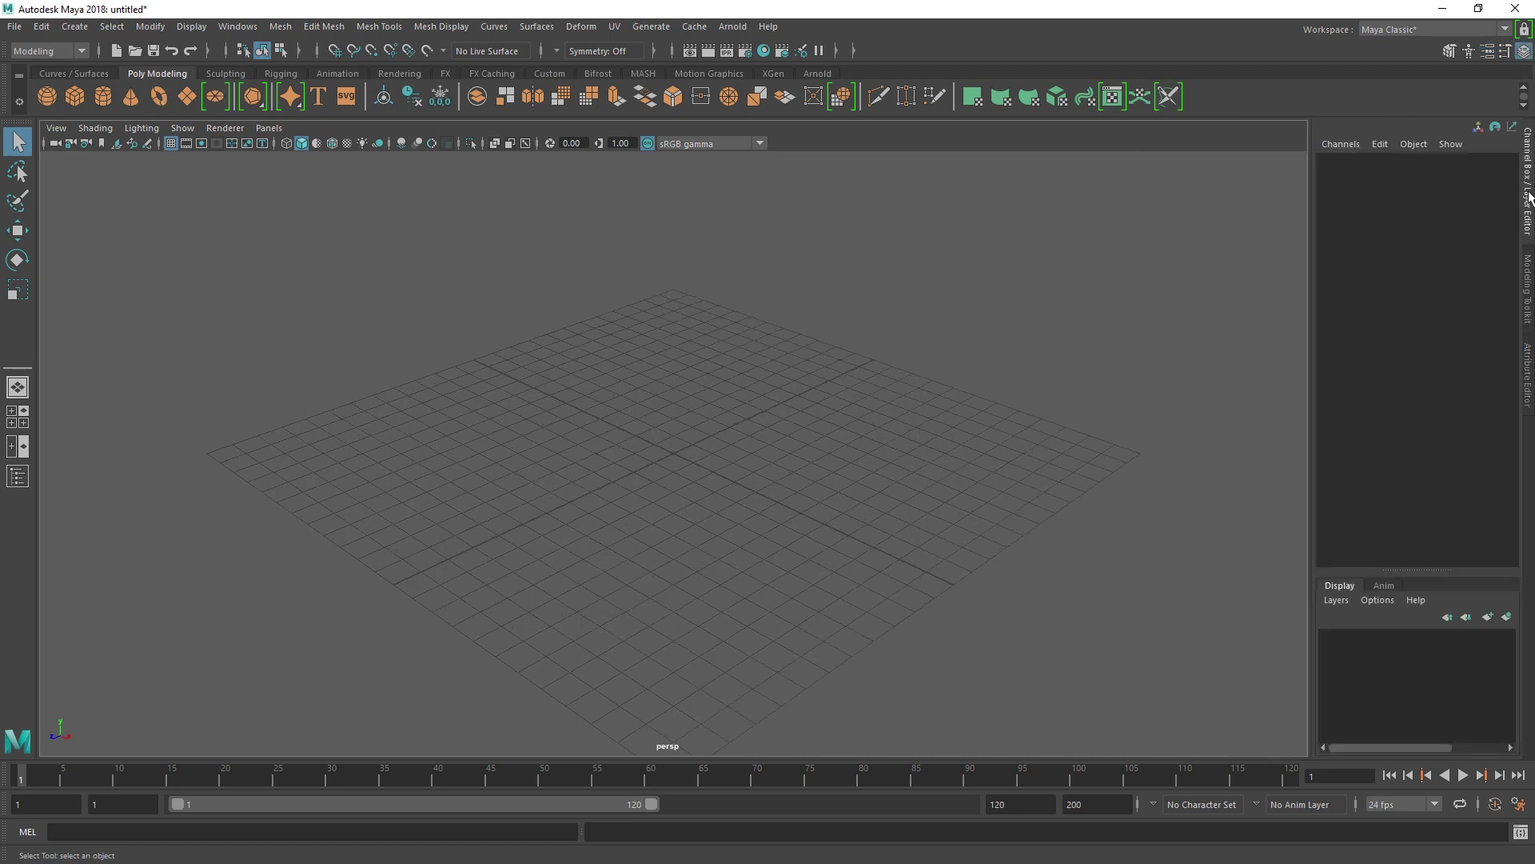
{"action": "left_click", "coordinate": [1527, 290]}
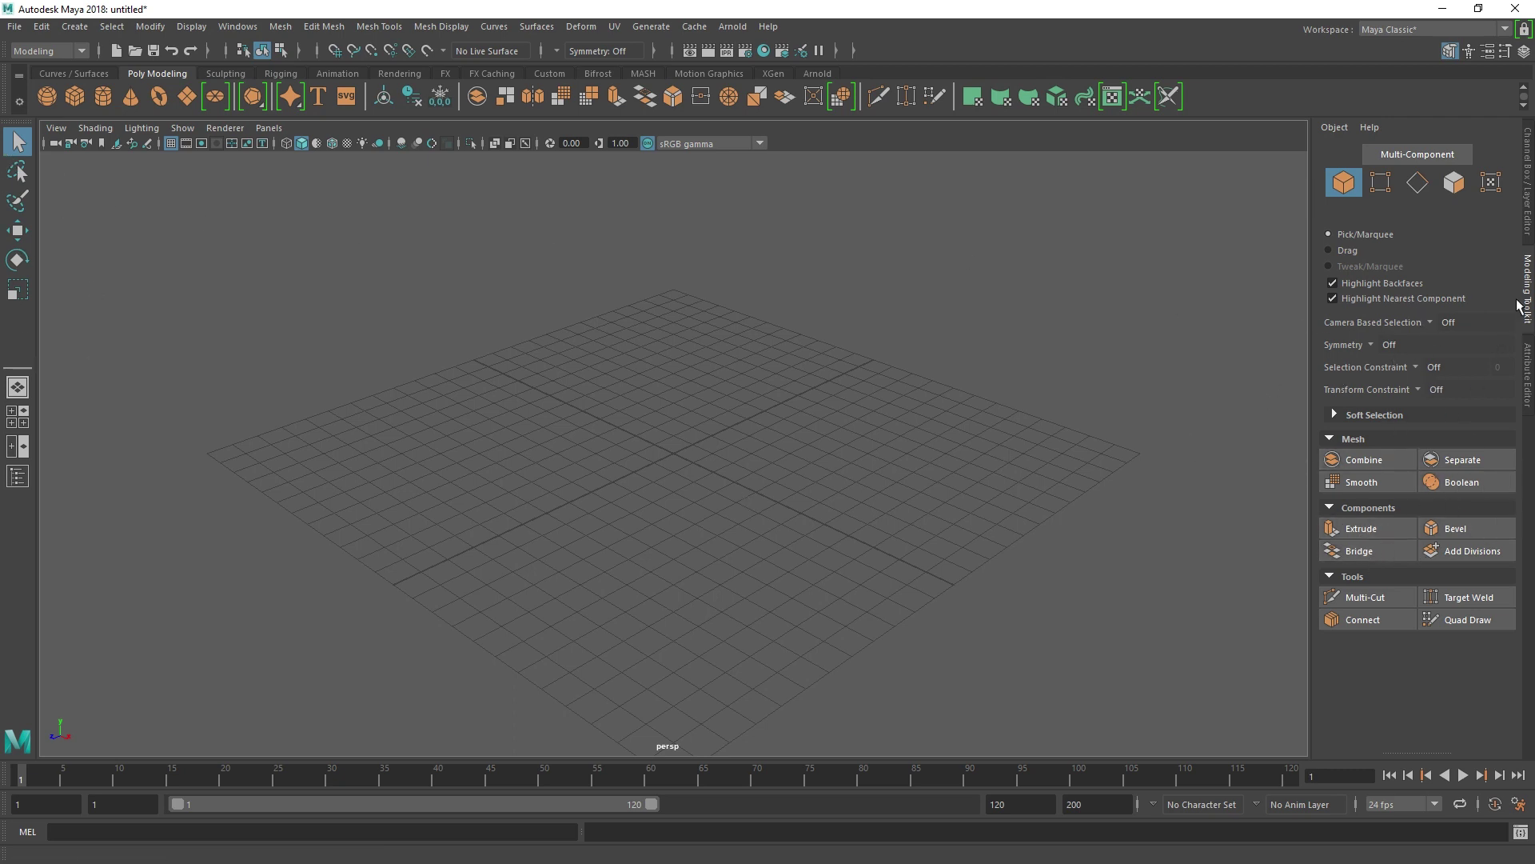
{"action": "left_click", "coordinate": [1529, 193]}
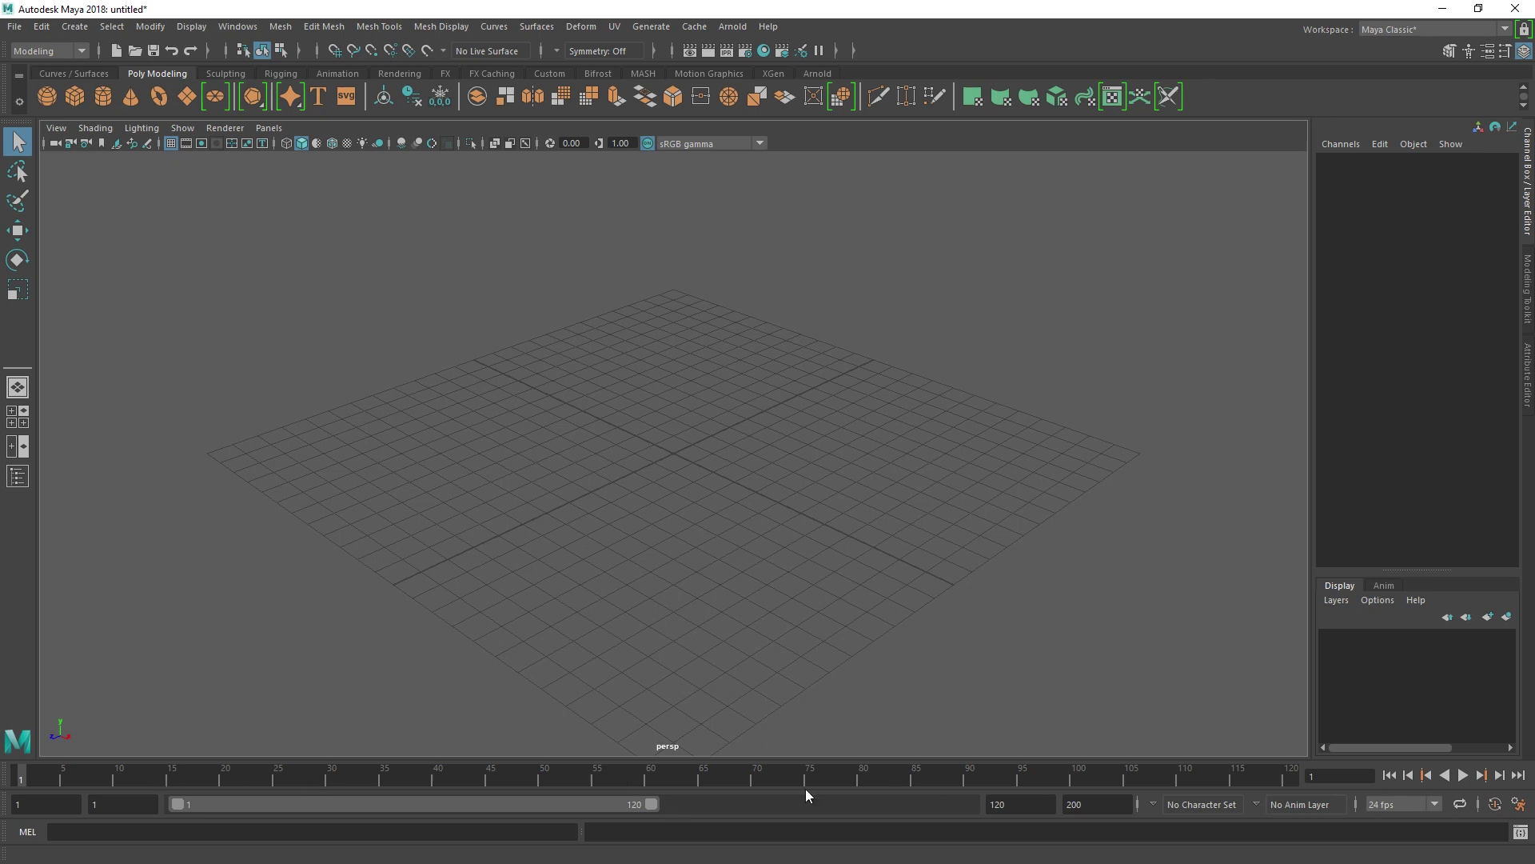
Play the animation timeline, stop it, and scrub back to frame 1.
{"action": "key", "text": "alt+v"}
{"action": "key", "text": "alt+v"}
{"action": "left_click_drag", "start_coordinate": [384, 772], "coordinate": [24, 772]}
{"action": "key", "text": "alt+v"}
{"action": "left_click_drag", "start_coordinate": [147, 773], "coordinate": [10, 778]}
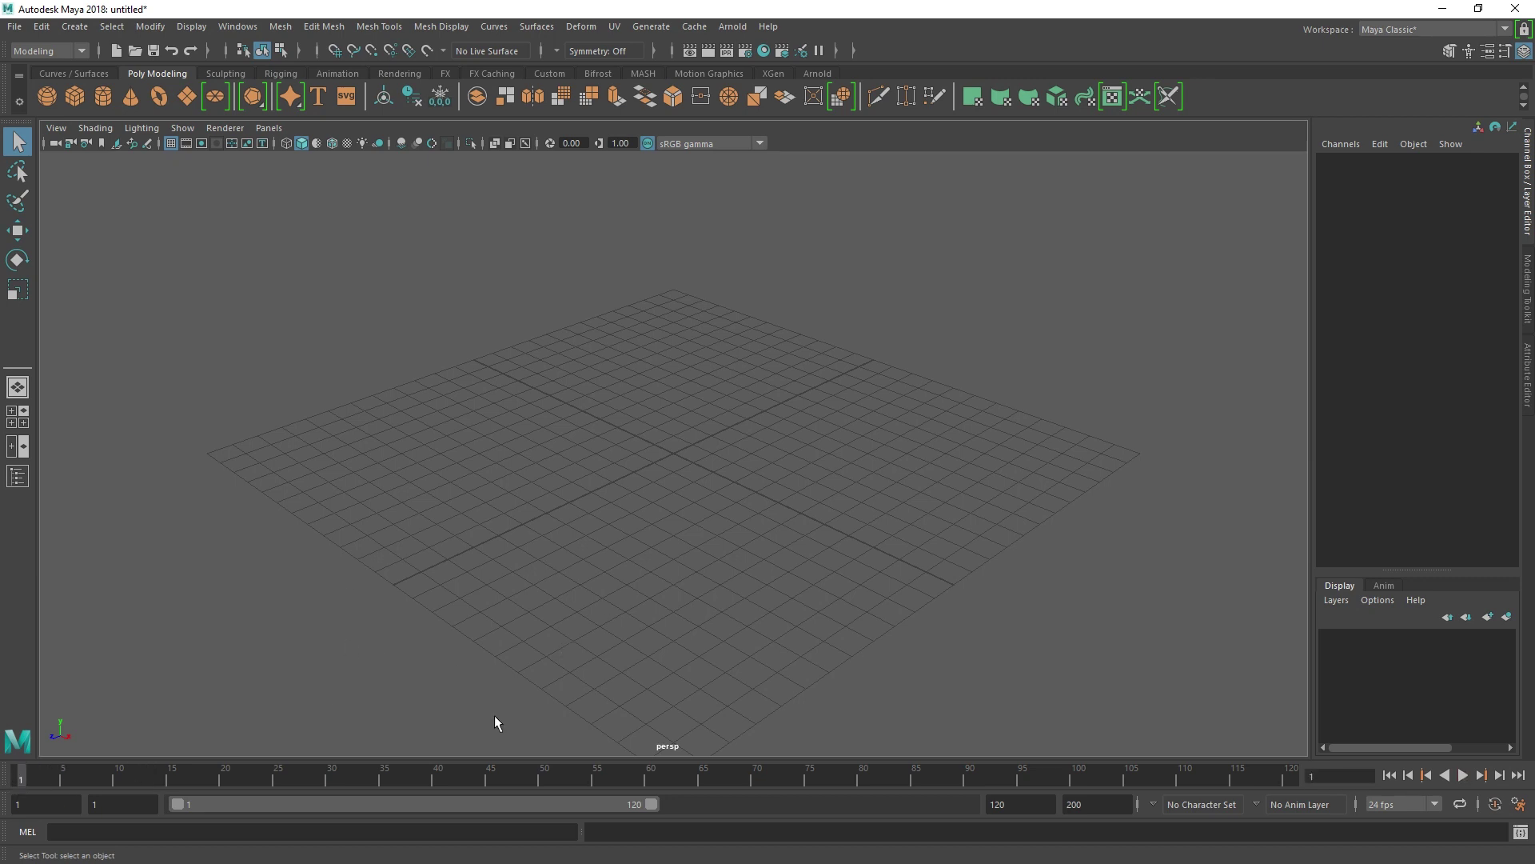